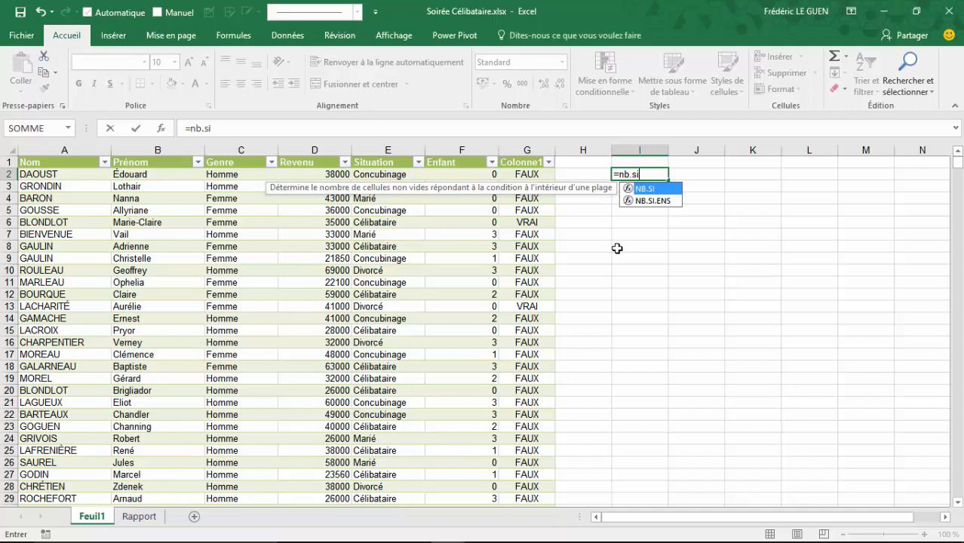
key(Down)
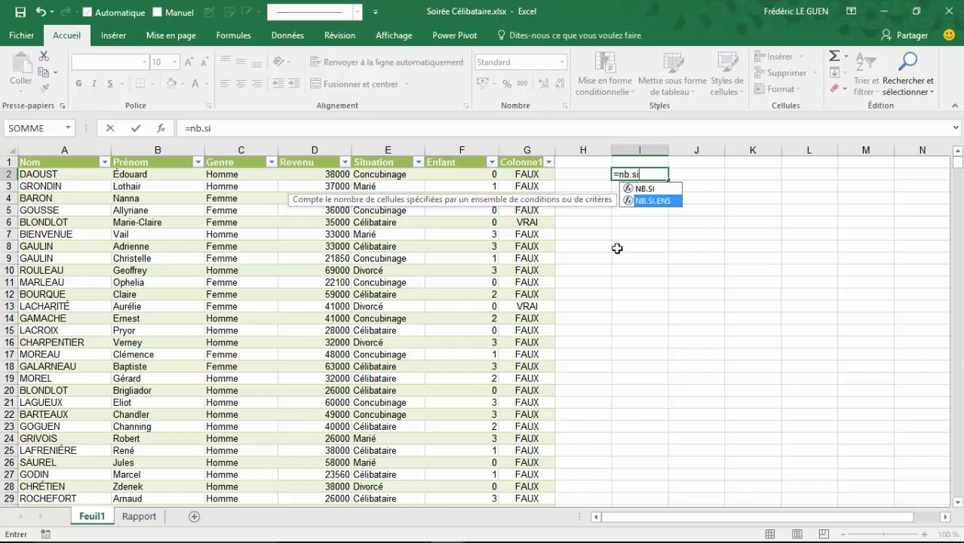
key(Escape)
key(Escape)
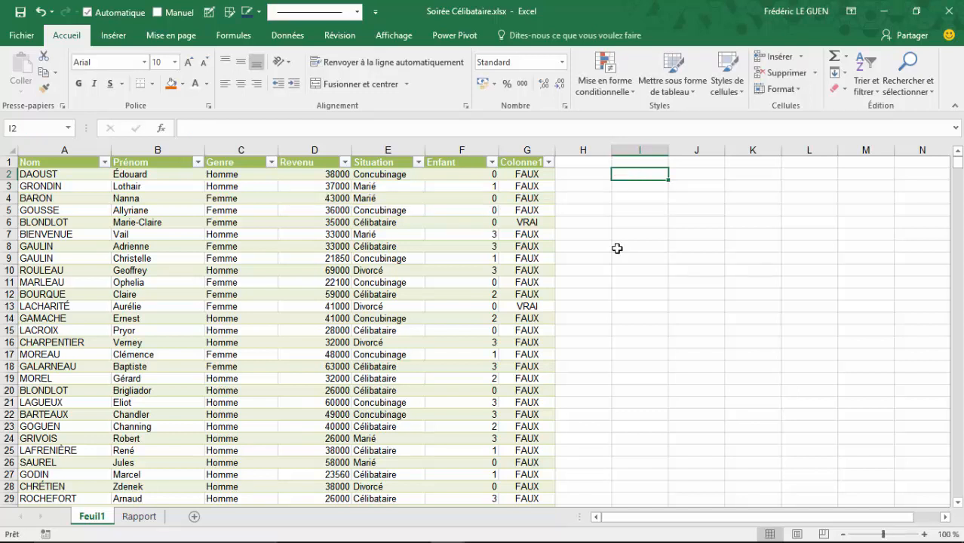
- Examine the logical formula in the Colonne1 column of Feuil1 and the list of requested counts on the Rapport sheet
click(526, 178)
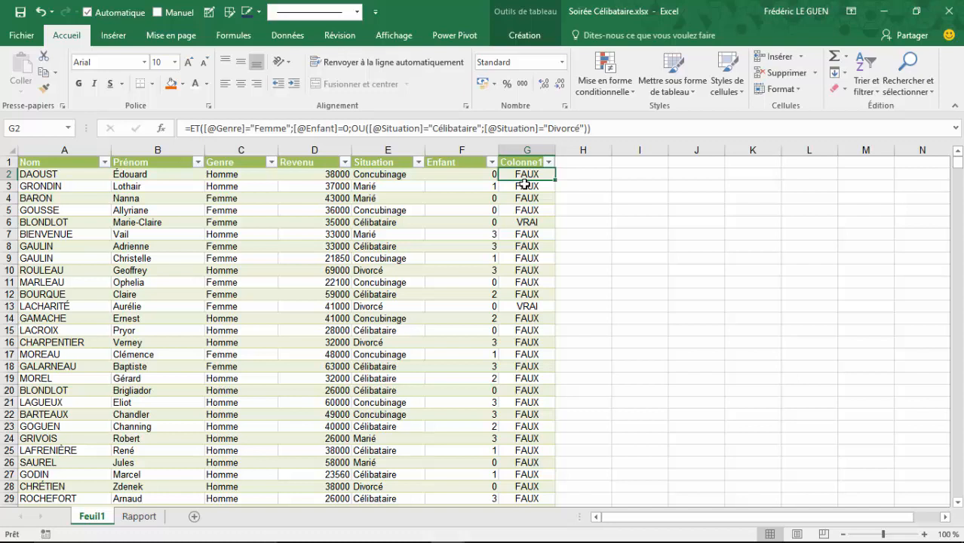
click(141, 517)
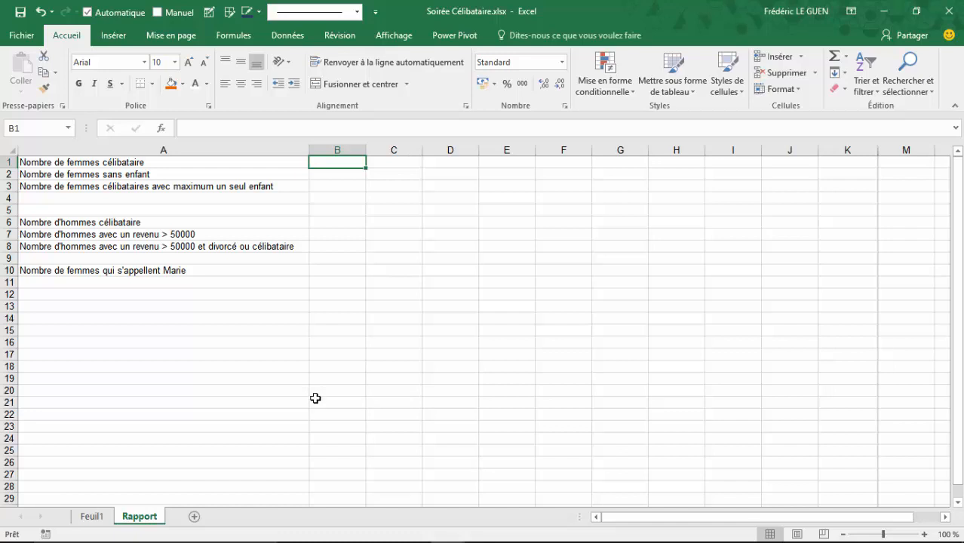
click(93, 516)
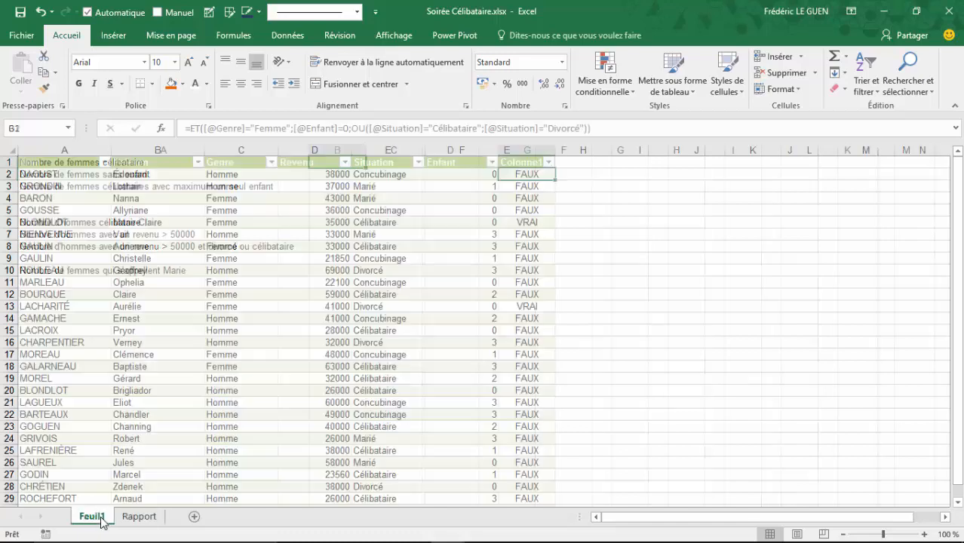
click(147, 518)
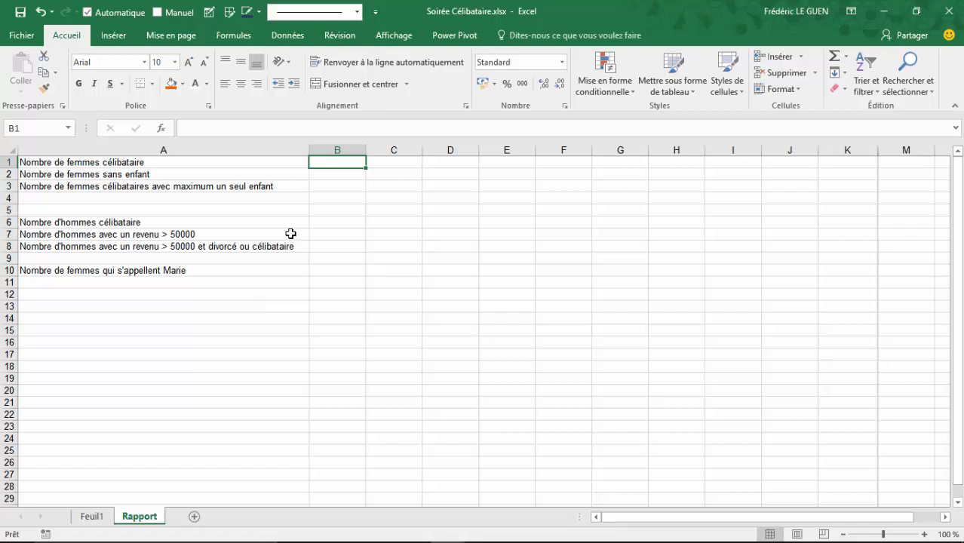
- In cell B1 of Rapport, begin an NB.SI.ENS formula whose first criterion matches Tbl_Client[Genre] with "Femme"
text(=)
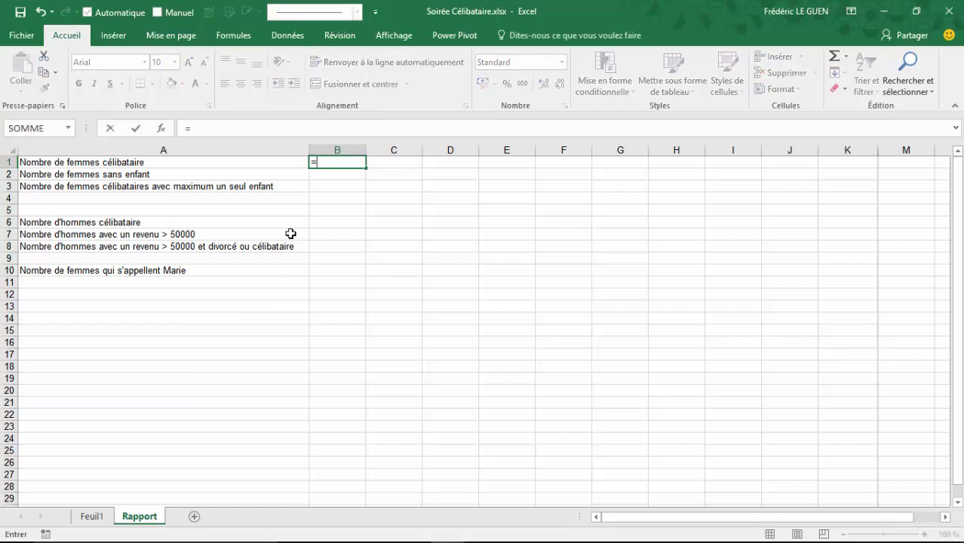
text(nb.si)
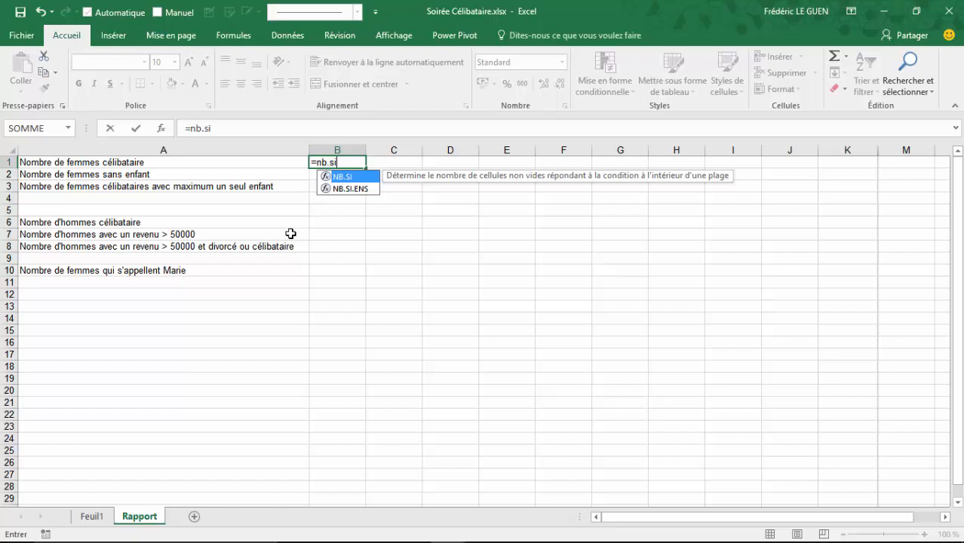
key(Down)
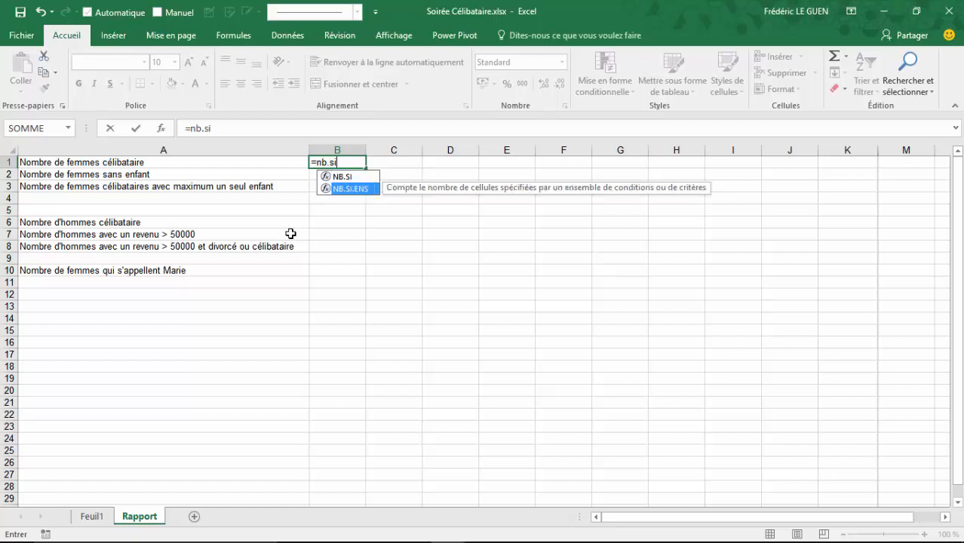
key(Tab)
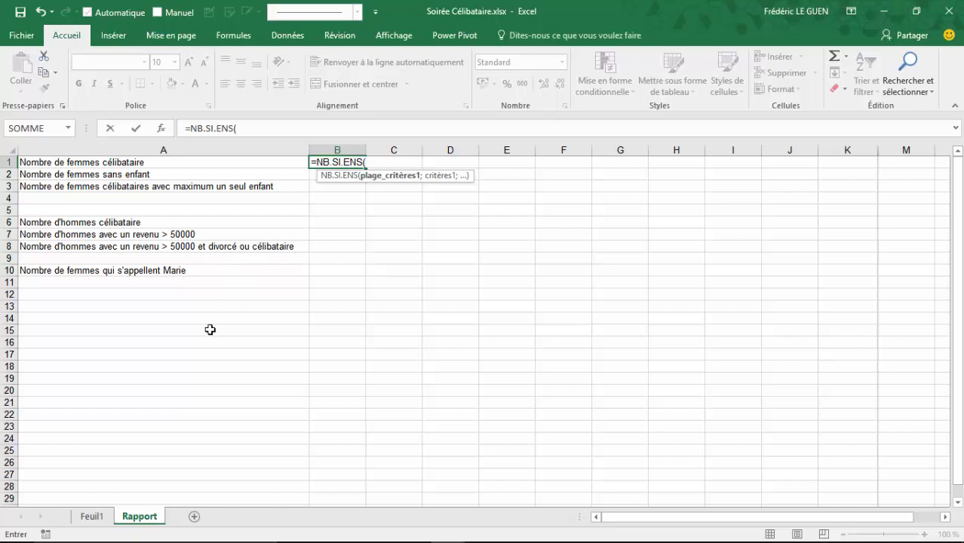
click(101, 519)
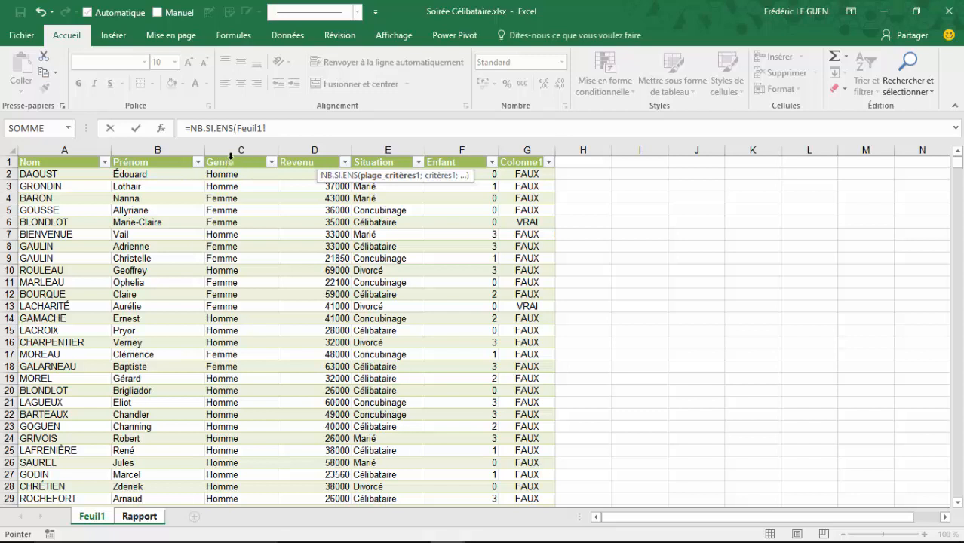
click(230, 156)
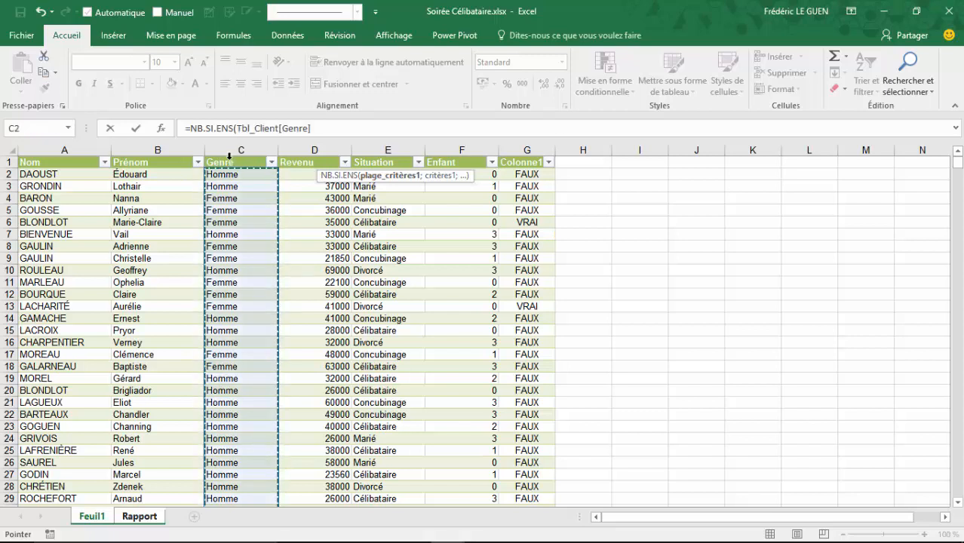
text(;)
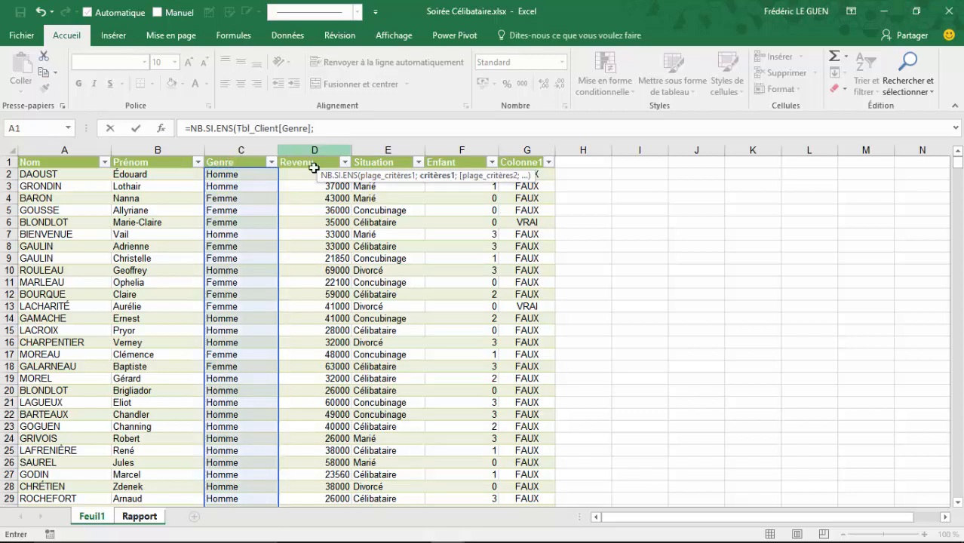
text(")
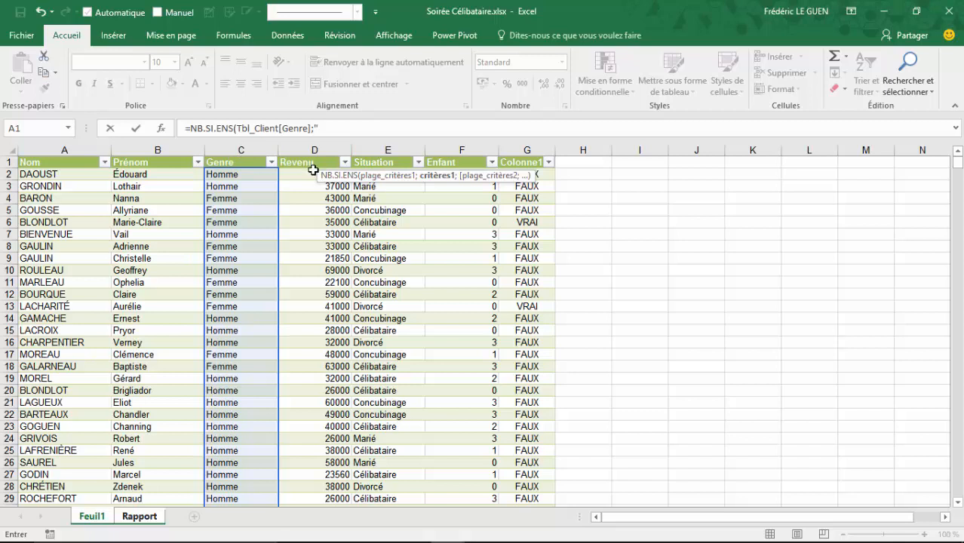
text(Femme";)
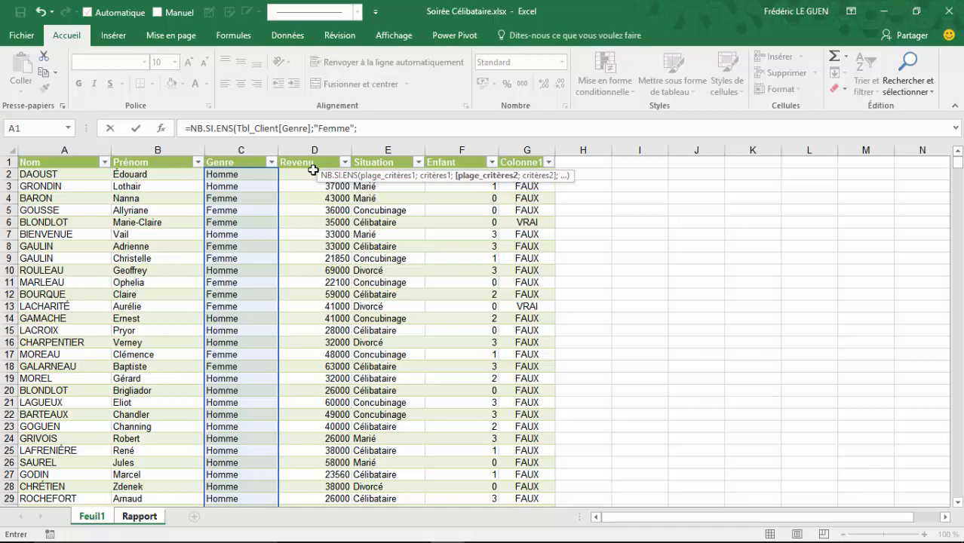
- Complete the B1 formula with a second criterion matching Tbl_Client[Situation] with "Célibataire"
click(142, 519)
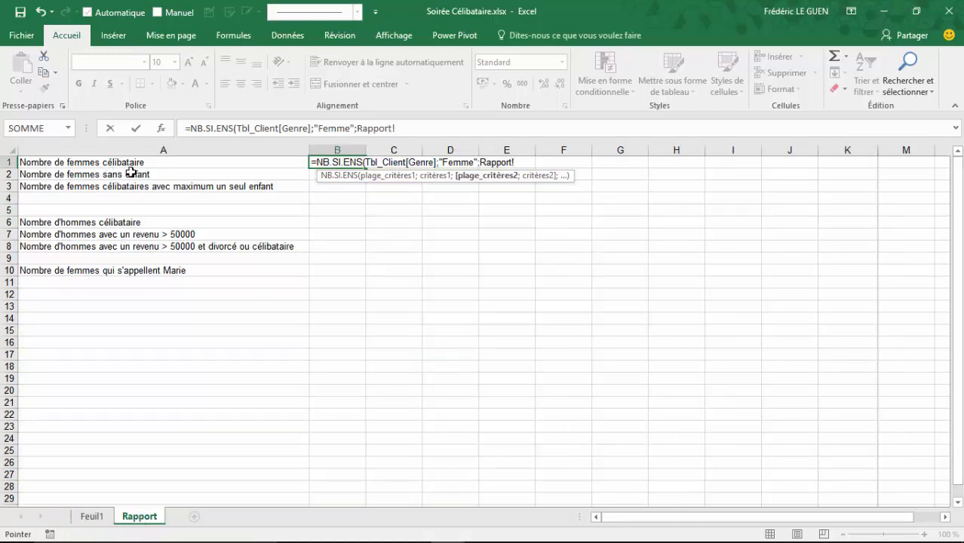
click(93, 519)
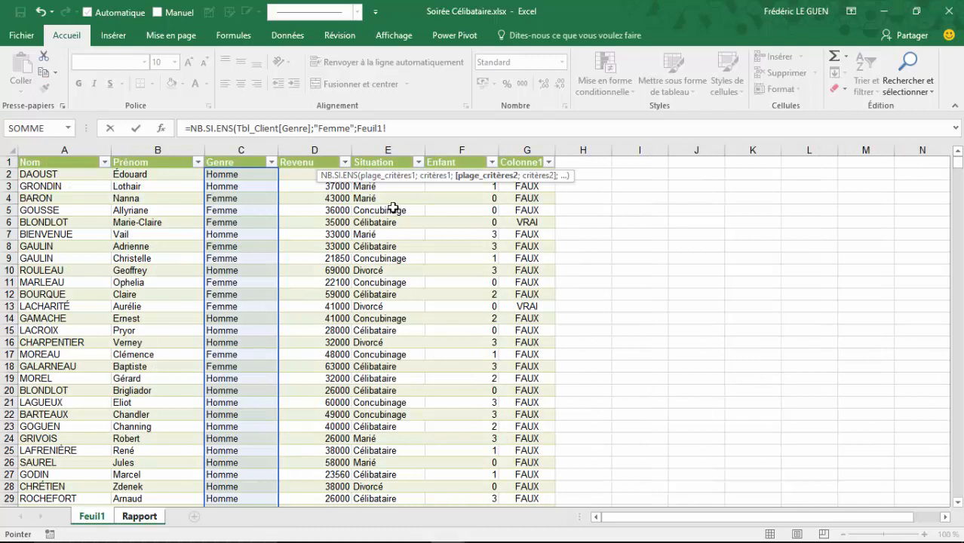
click(386, 157)
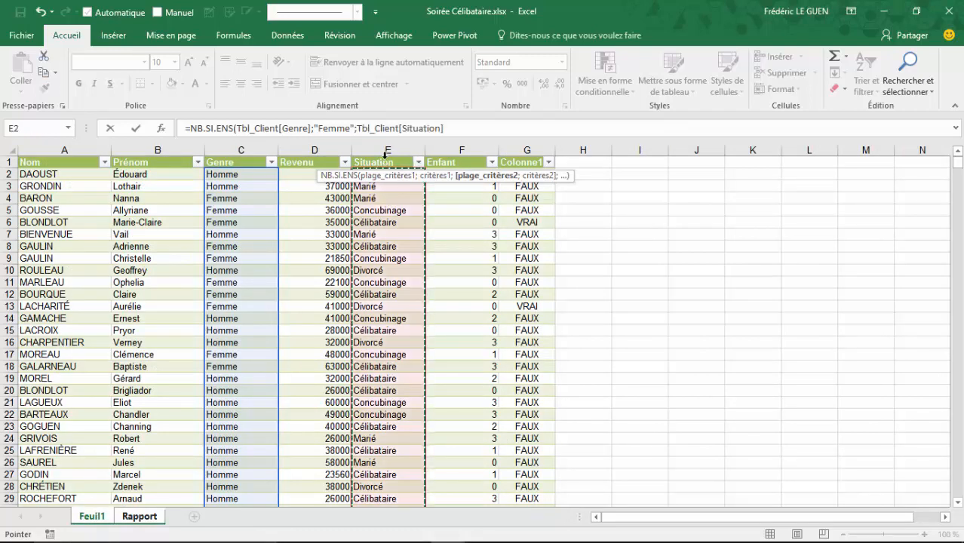
text(;")
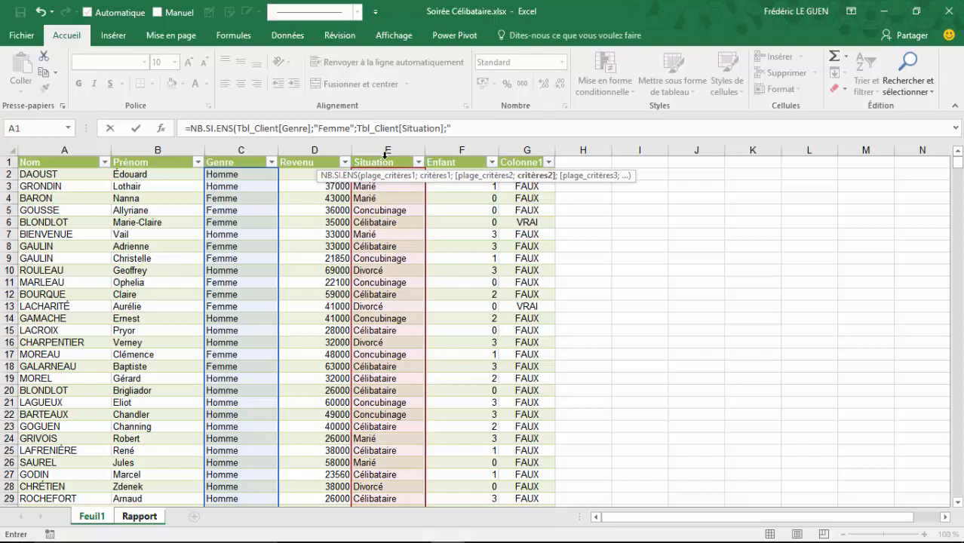
text(Célibataire"))
key(Return)
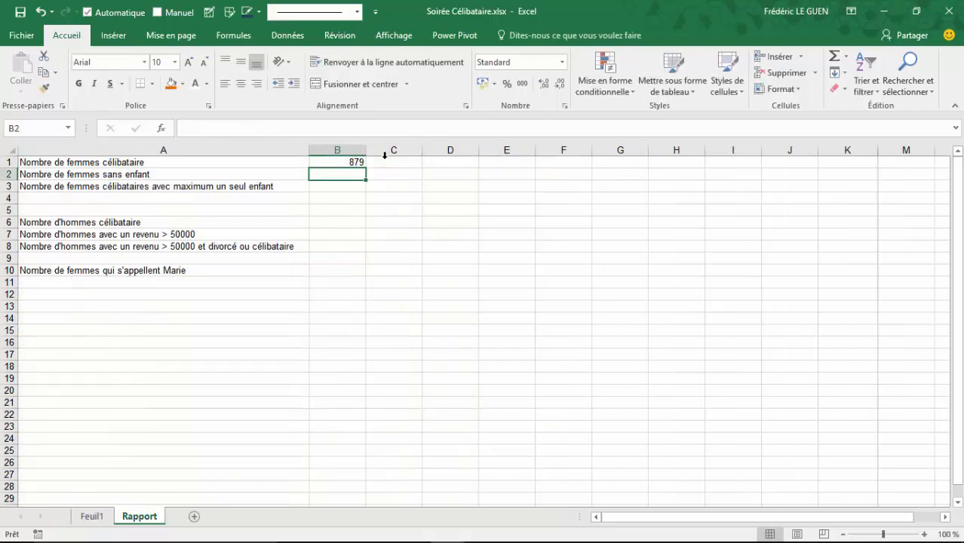
- Review the ranges and criteria of the NB.SI.ENS formula in B1 in its function arguments, without changing them
click(350, 162)
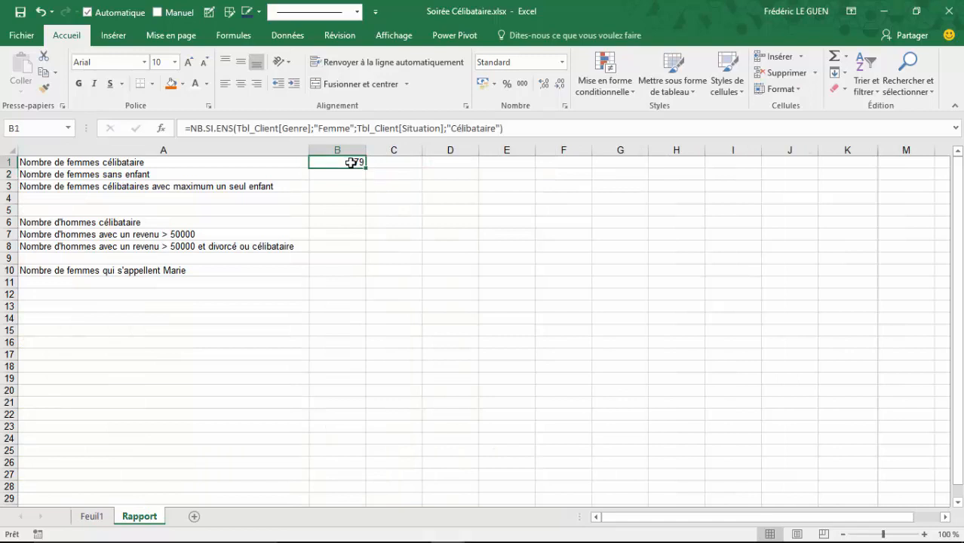
click(160, 132)
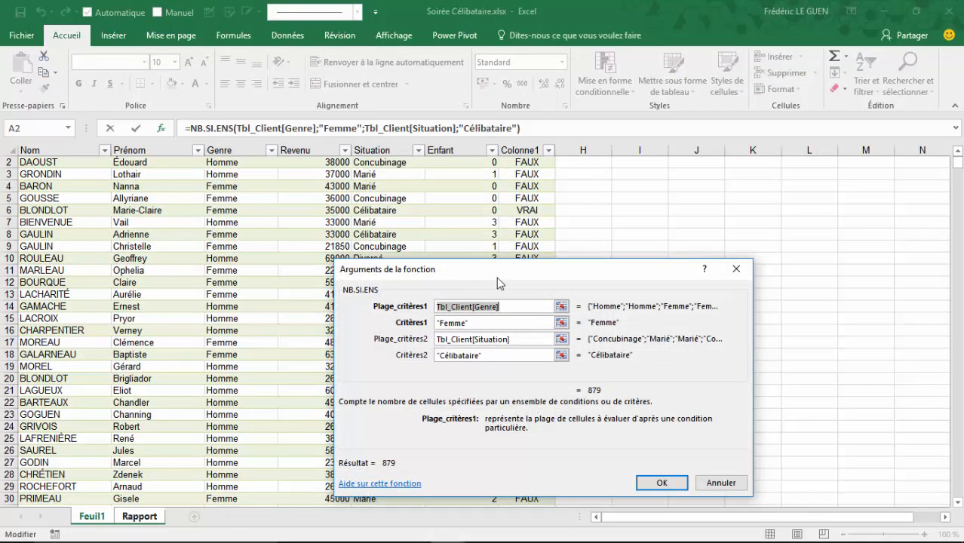
click(518, 306)
click(718, 483)
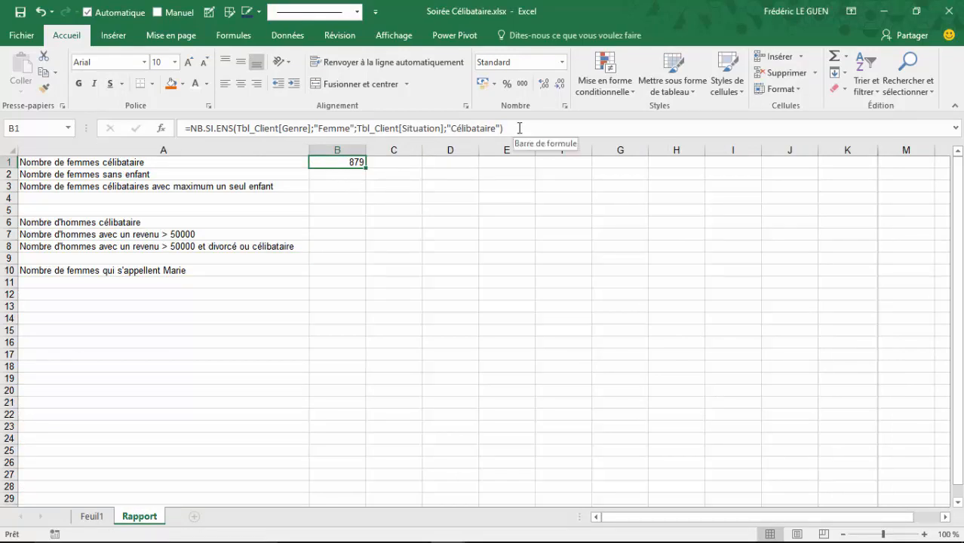
- Copy the full formula text of B1 into cell B2, for the women without children
drag(520, 128, 142, 136)
key(ctrl+c)
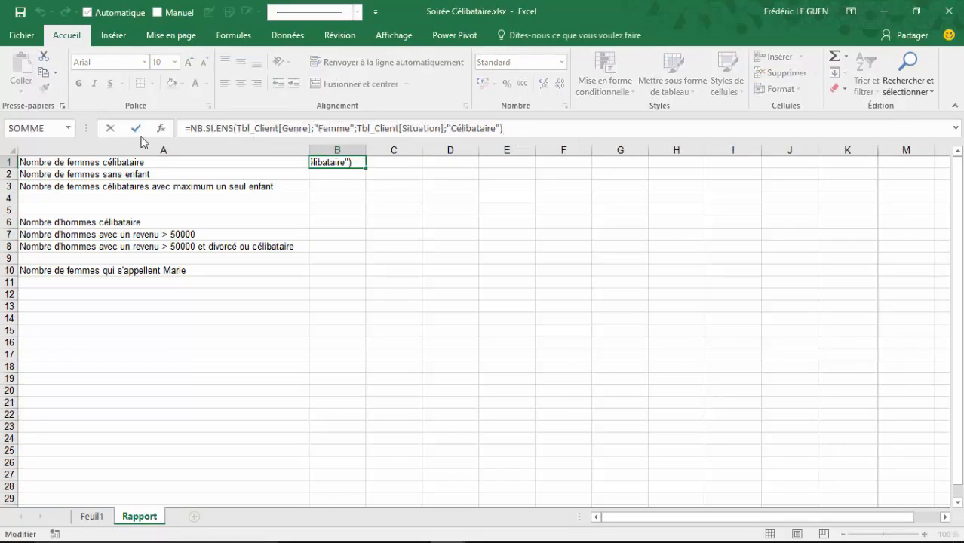
click(136, 128)
click(340, 175)
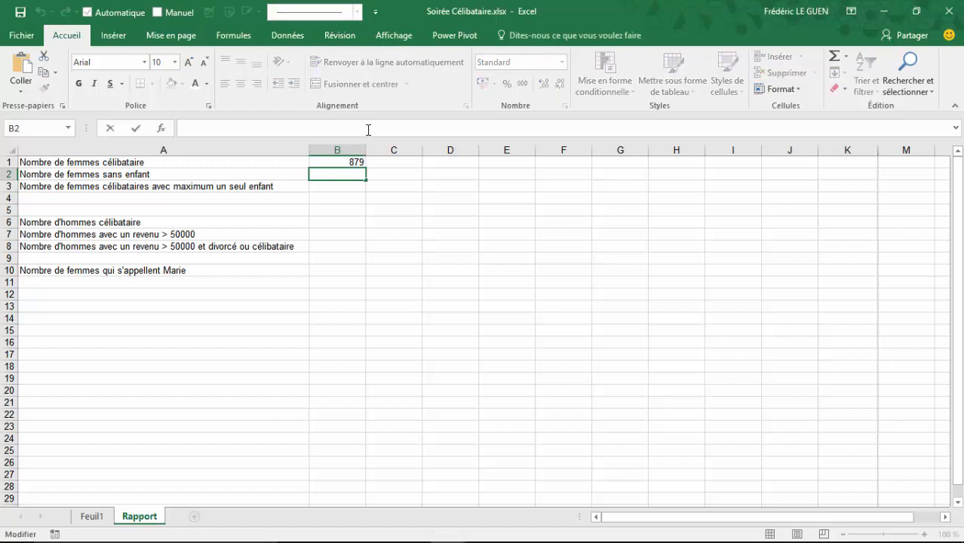
click(367, 129)
key(ctrl+v)
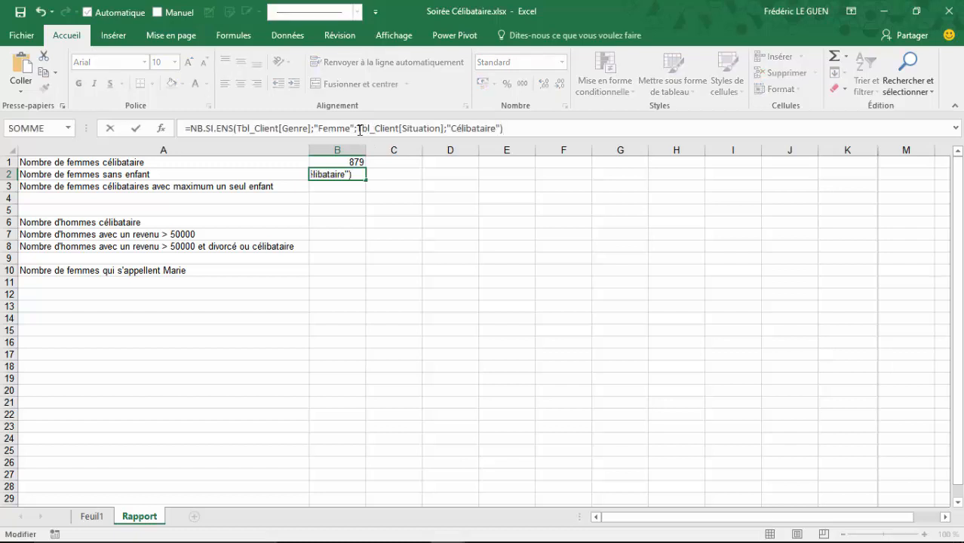
- Replace the Situation range and criterion in the B2 formula with Tbl_Client[Enfant] and 0
drag(359, 129, 502, 128)
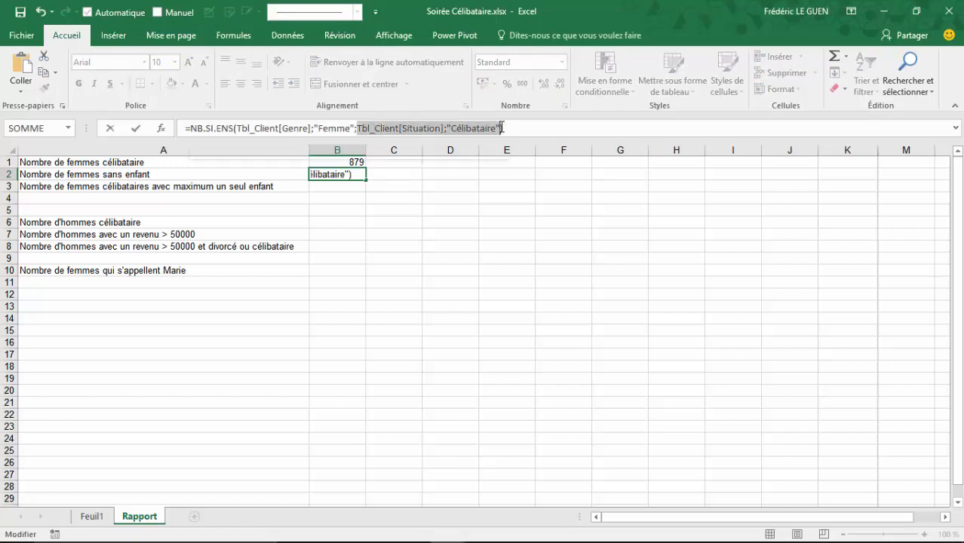
click(101, 516)
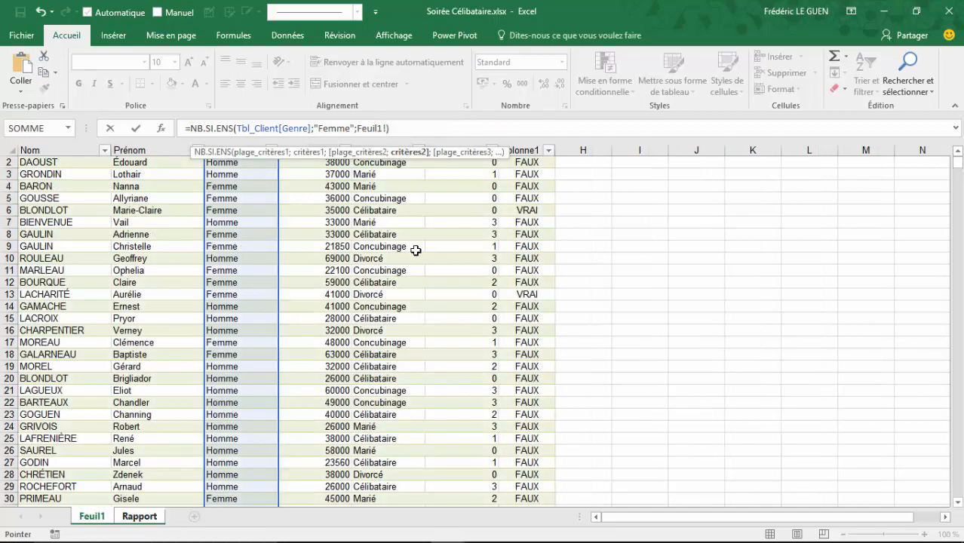
drag(387, 152, 385, 139)
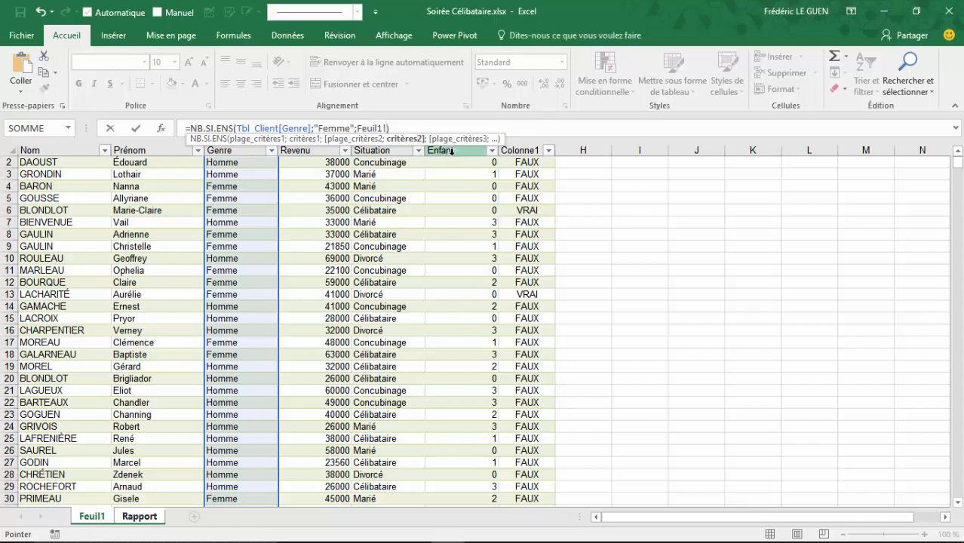
click(451, 151)
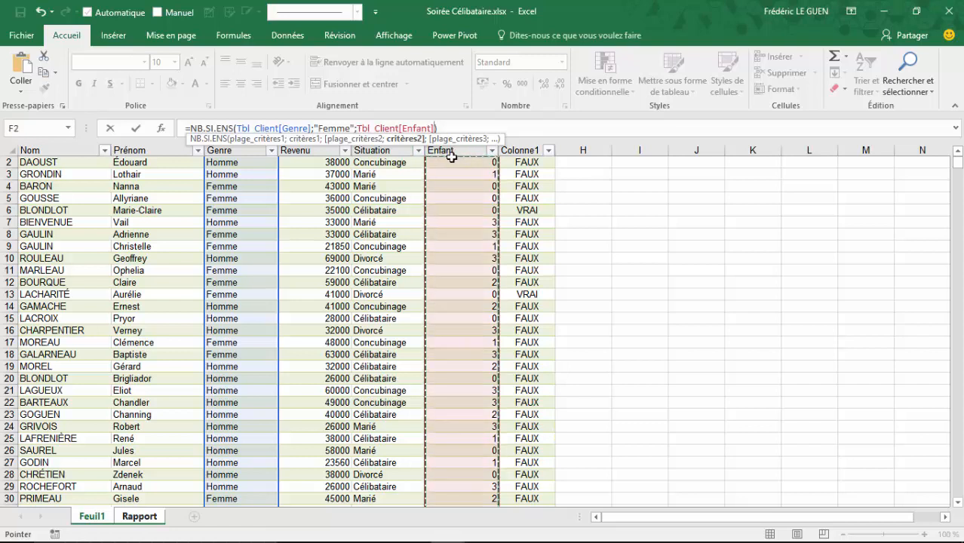
text(;0)
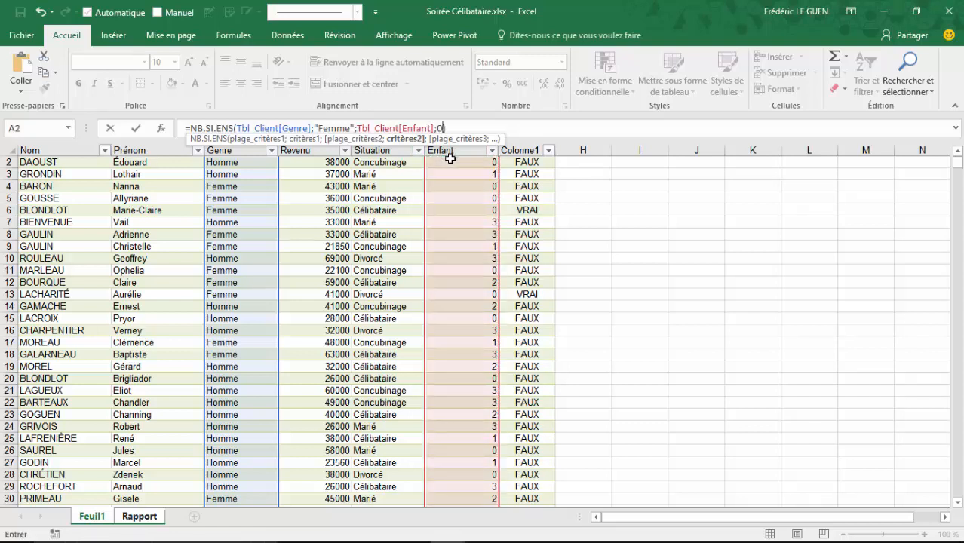
key(Return)
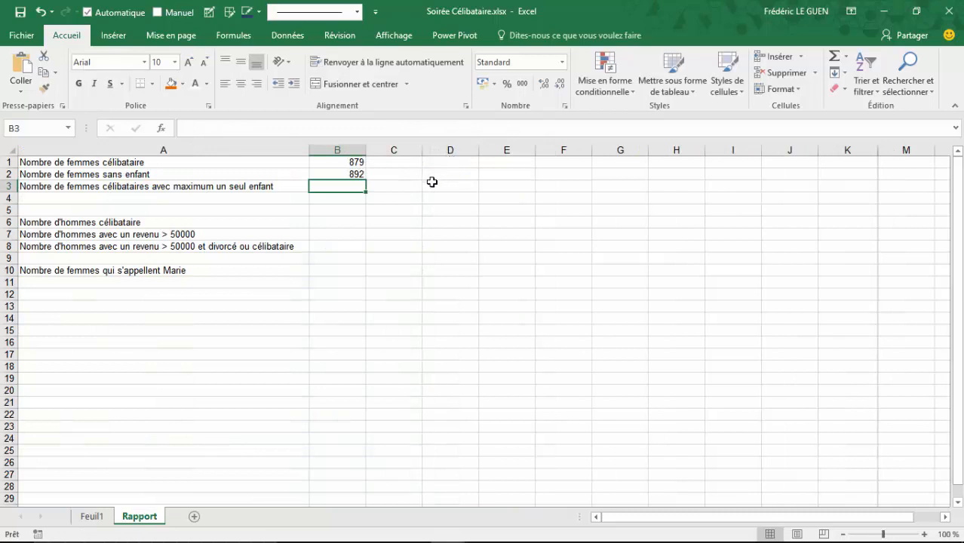
- Fill the B2 formula down into B3, the row for single women with at most one child
click(352, 174)
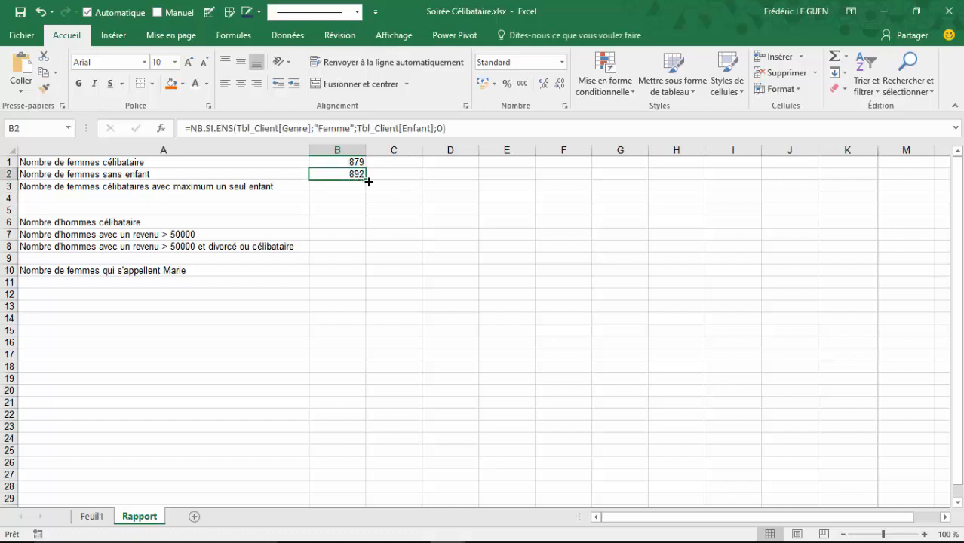
drag(368, 189, 369, 195)
click(356, 186)
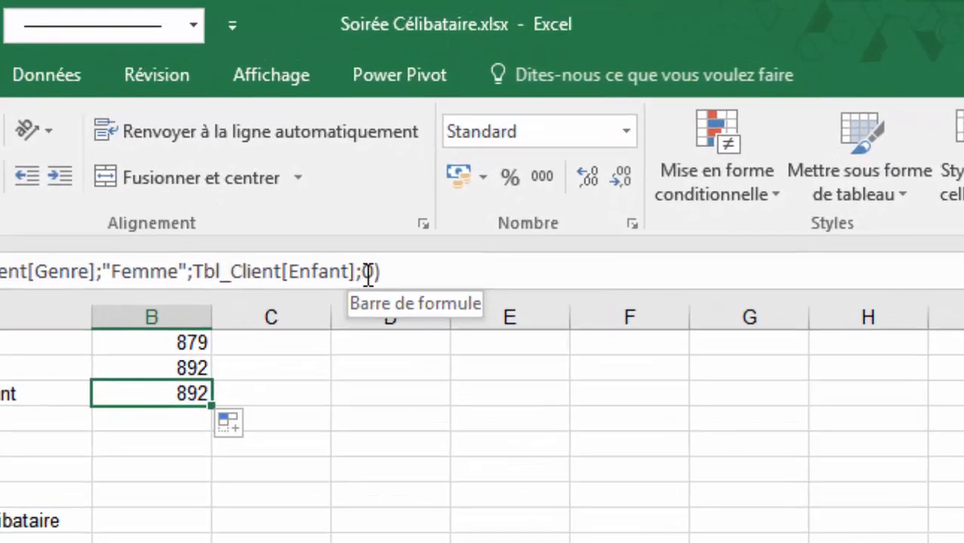
- Try to replace the Enfant criterion 0 in the B3 formula with "<="1
click(438, 129)
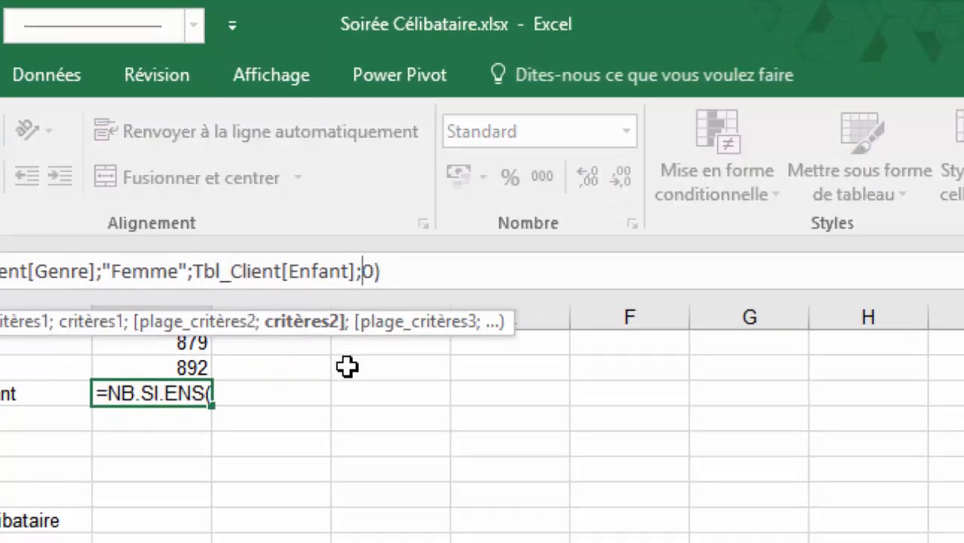
text("<)
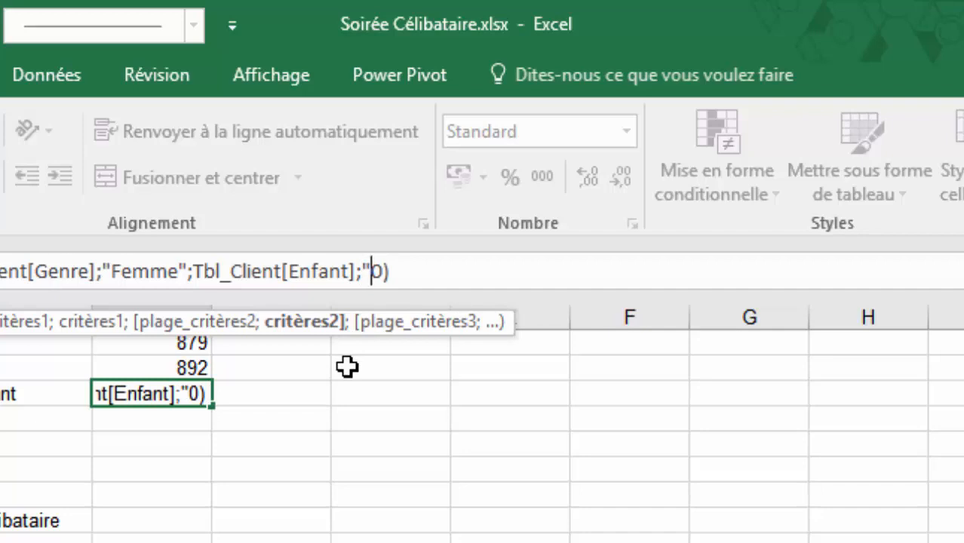
text(=")
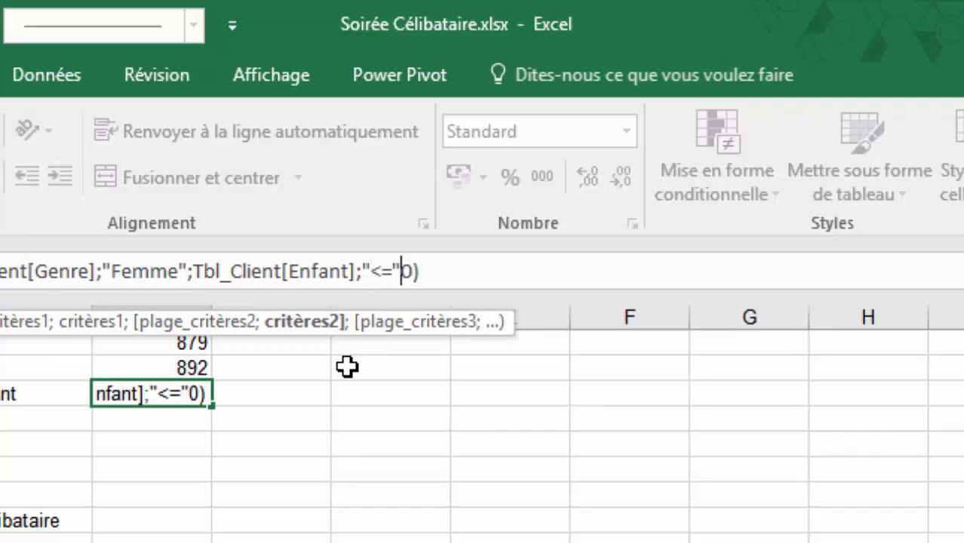
key(Delete)
text(1)
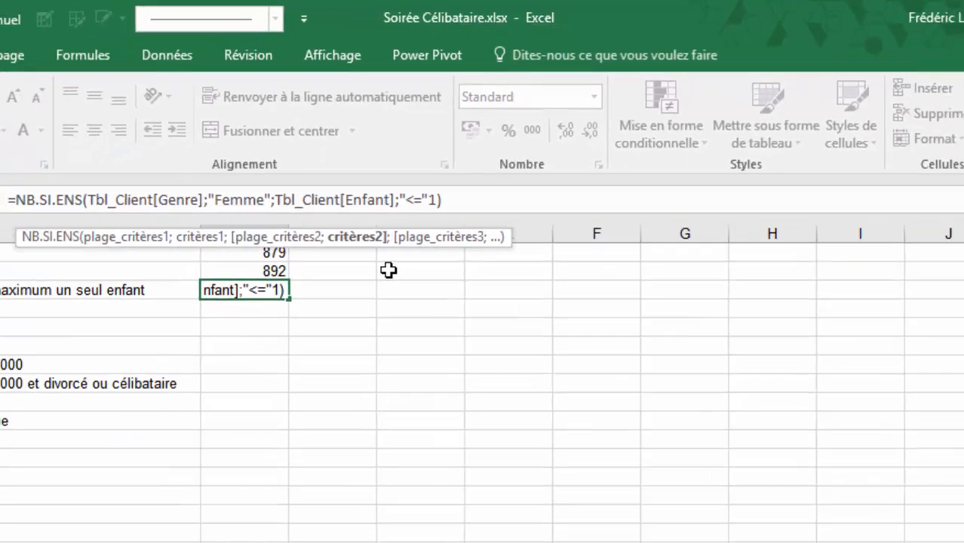
key(Return)
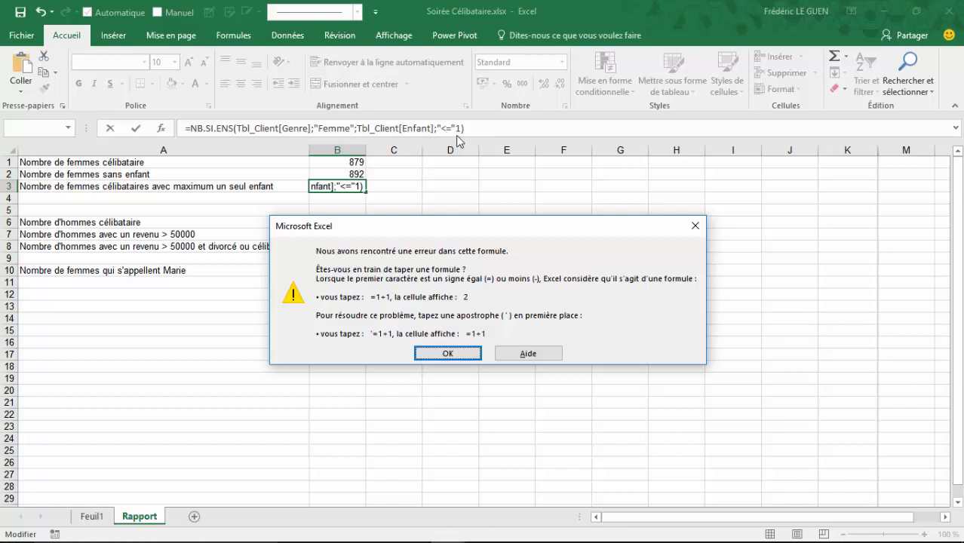
- Correct the Enfant criterion in the B3 formula to "<="&1
click(447, 353)
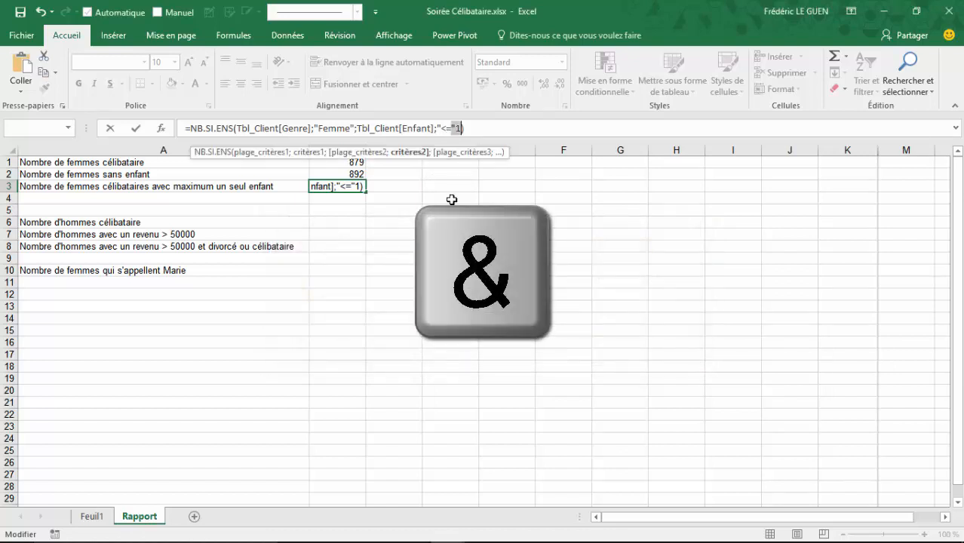
click(462, 130)
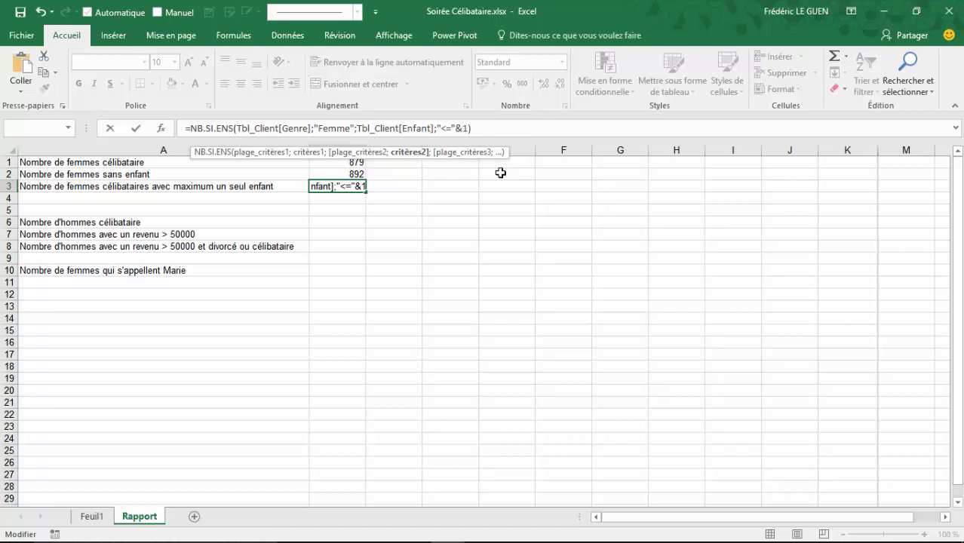
key(Return)
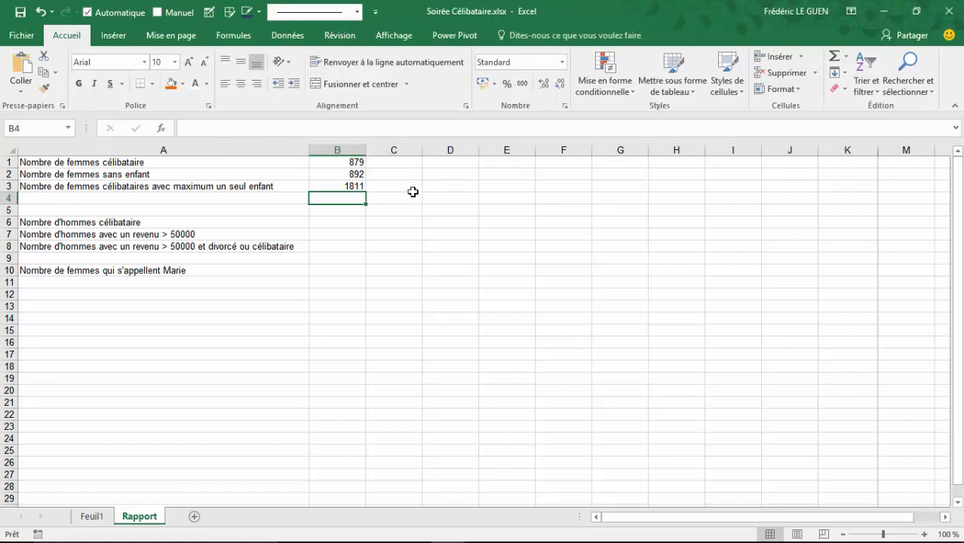
- Copy the B1 formula into B6 and replace its "Femme" criterion with "Homme"
click(328, 162)
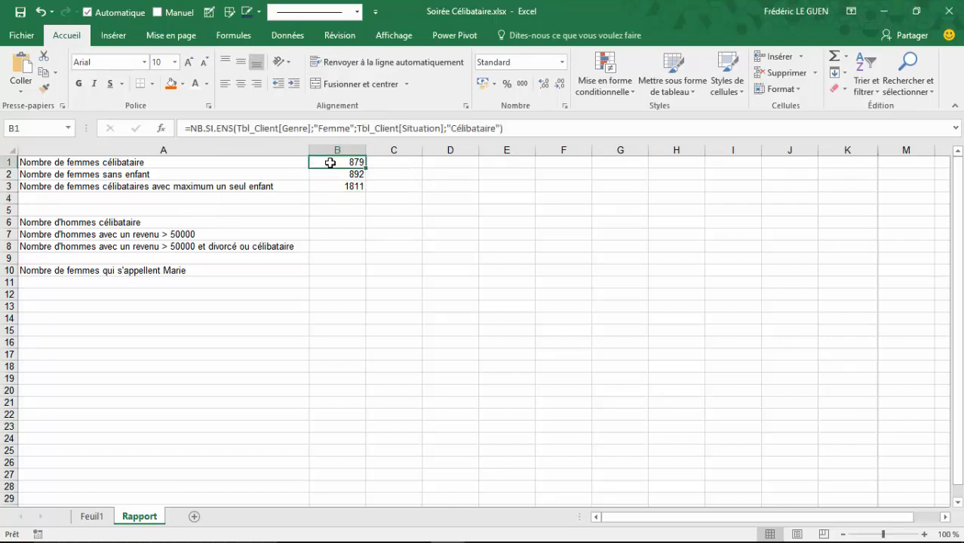
key(ctrl+c)
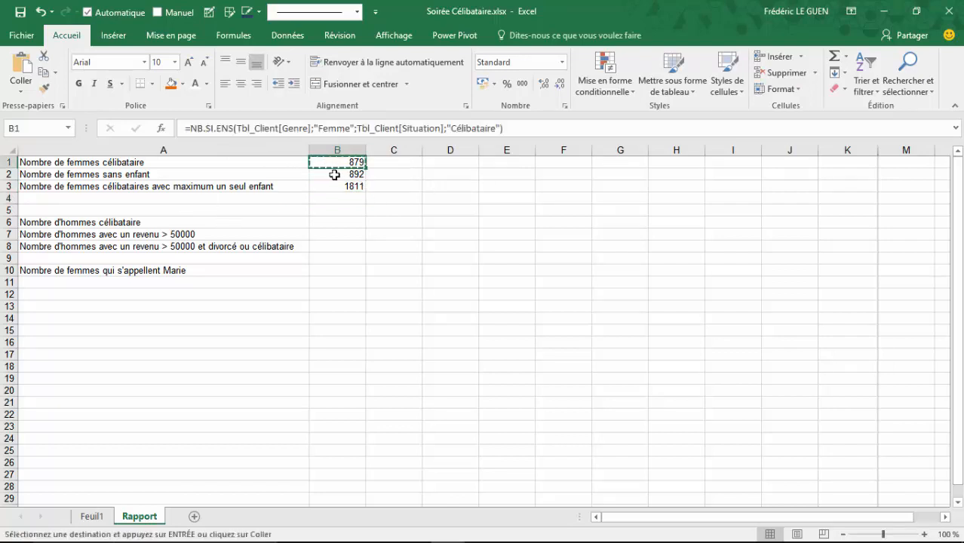
click(348, 221)
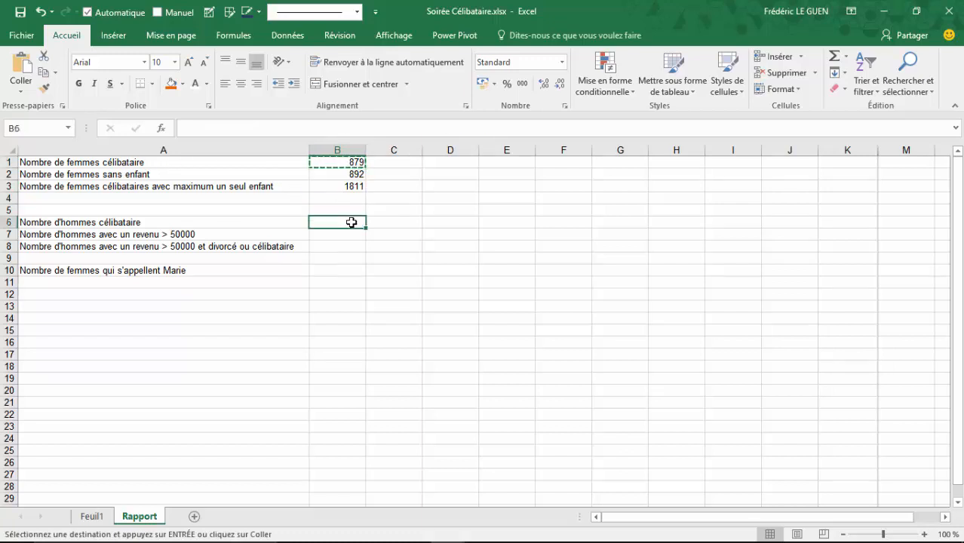
key(ctrl+v)
drag(352, 129, 322, 130)
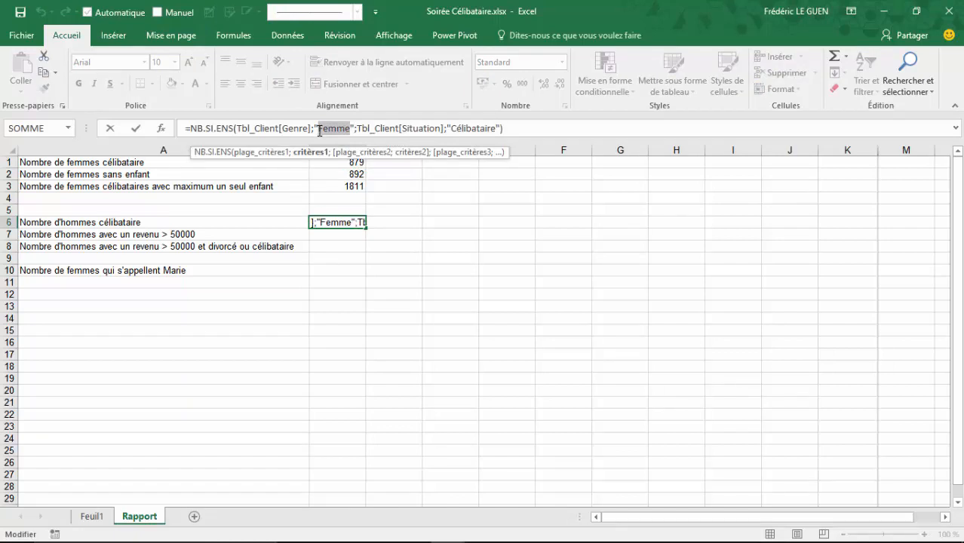
text(Homme)
key(Return)
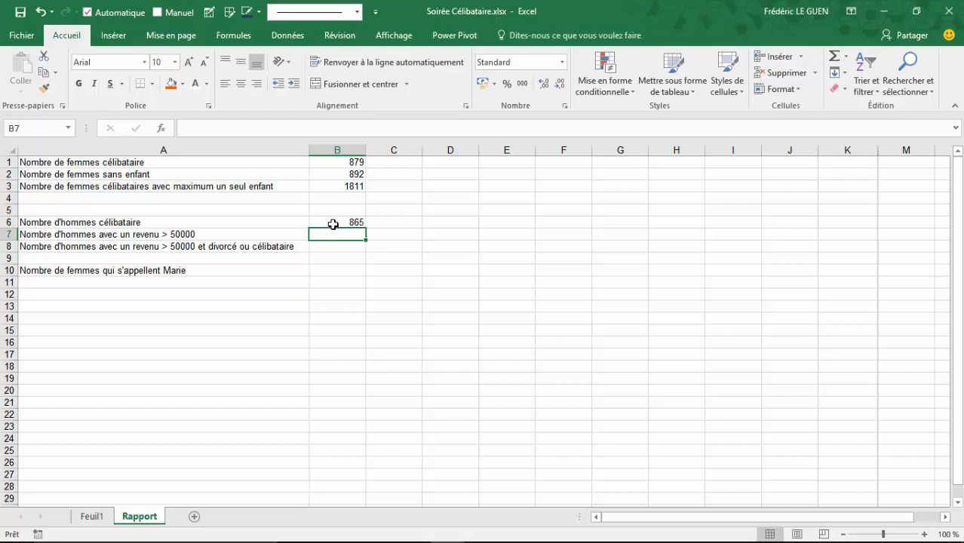
- Copy the formula for single men from B6 into B7
click(335, 223)
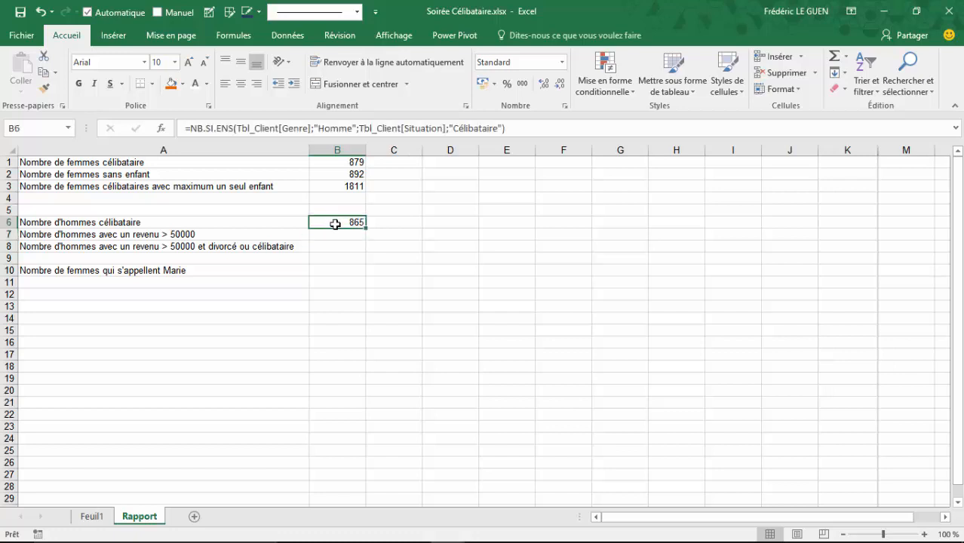
key(ctrl+c)
click(341, 235)
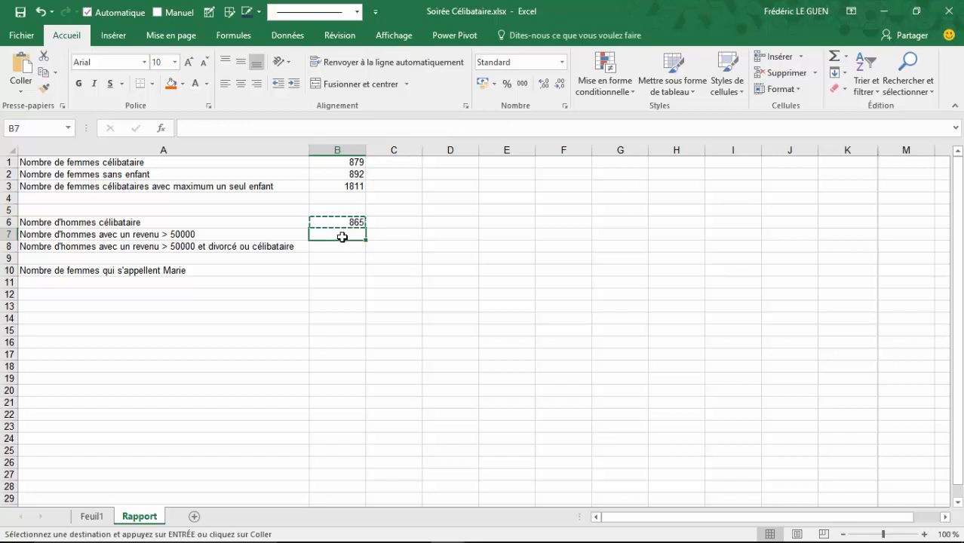
key(ctrl+v)
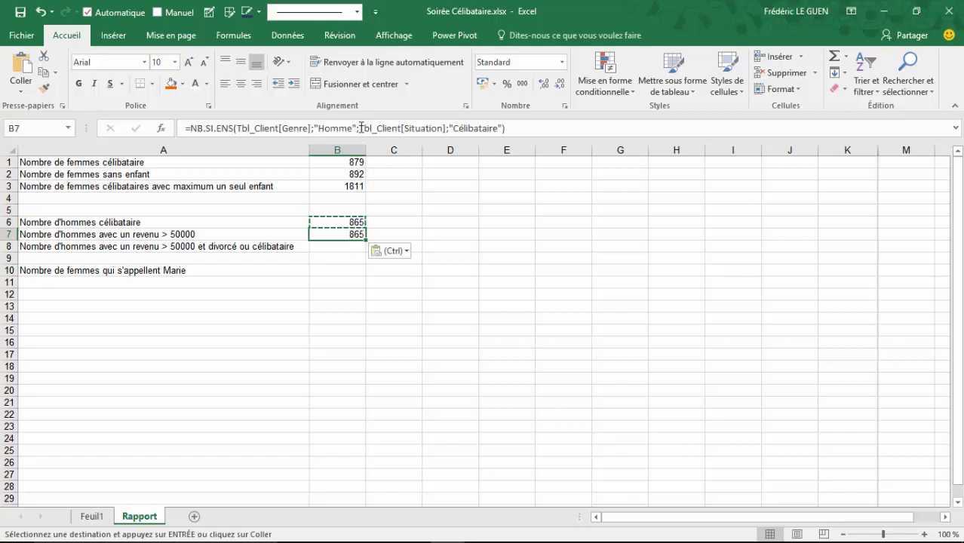
- Replace the Situation range and criterion in the B7 formula with Tbl_Client[Revenu] and ">"&50000
drag(361, 128, 503, 132)
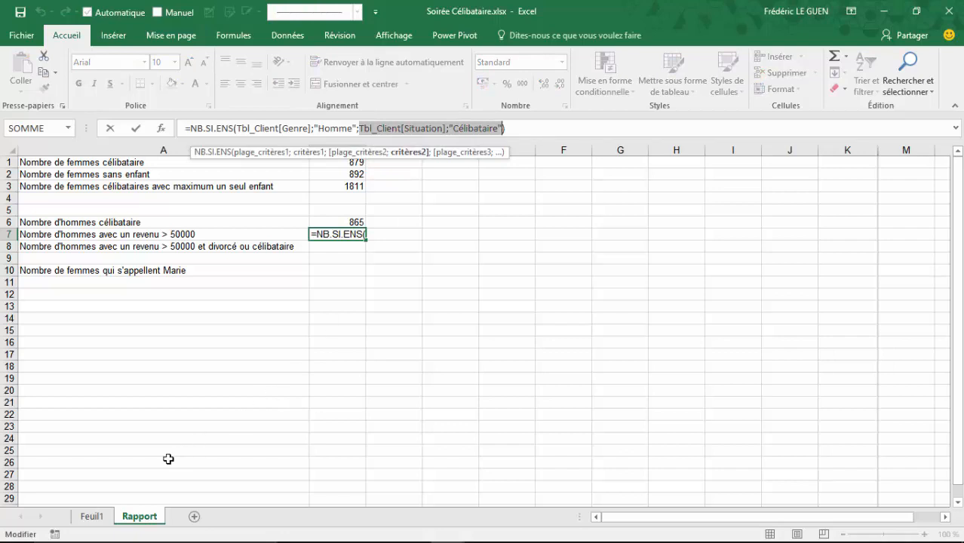
click(91, 517)
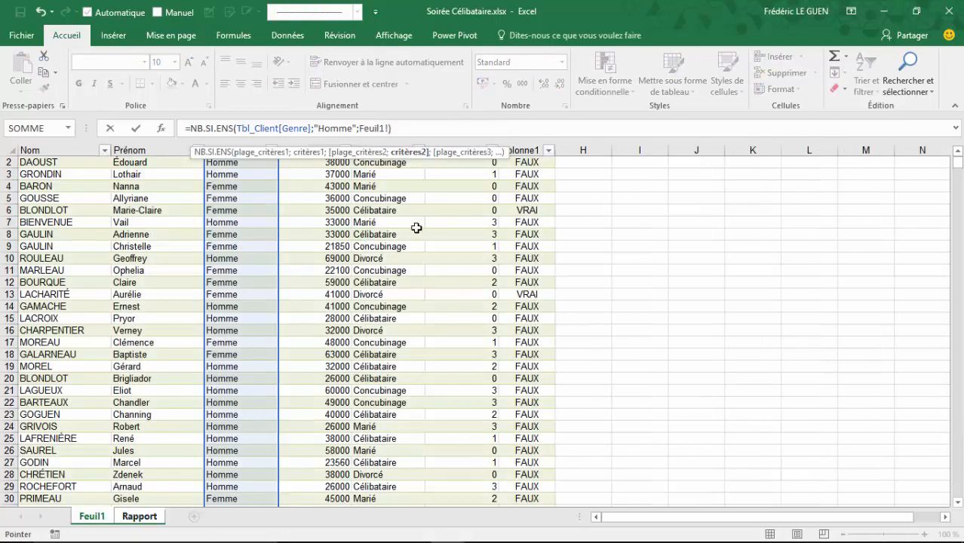
drag(393, 156, 365, 140)
click(335, 145)
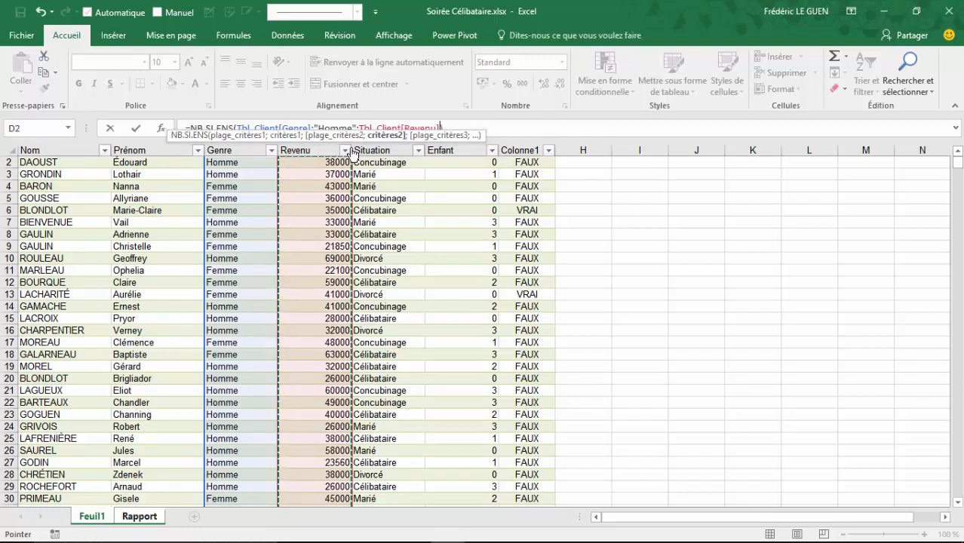
text(;)
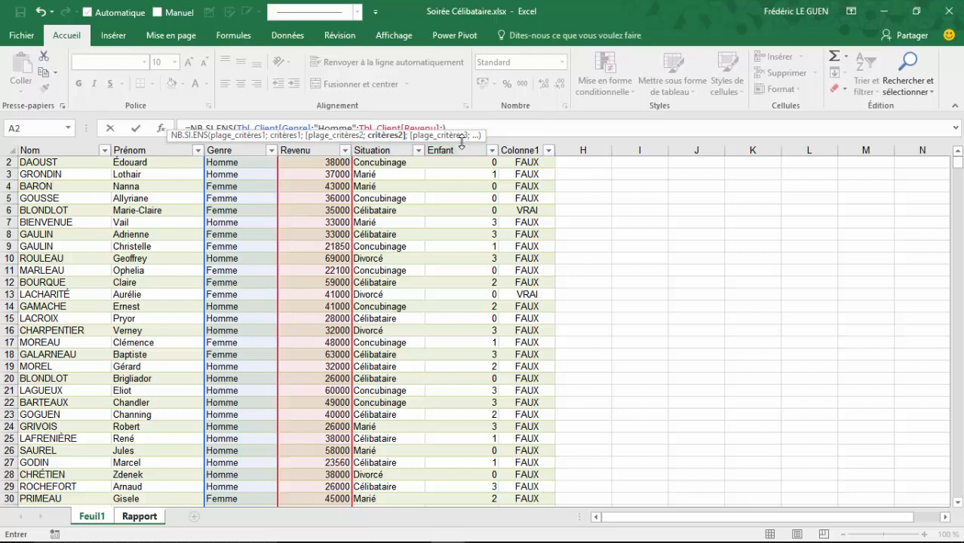
drag(460, 141, 518, 146)
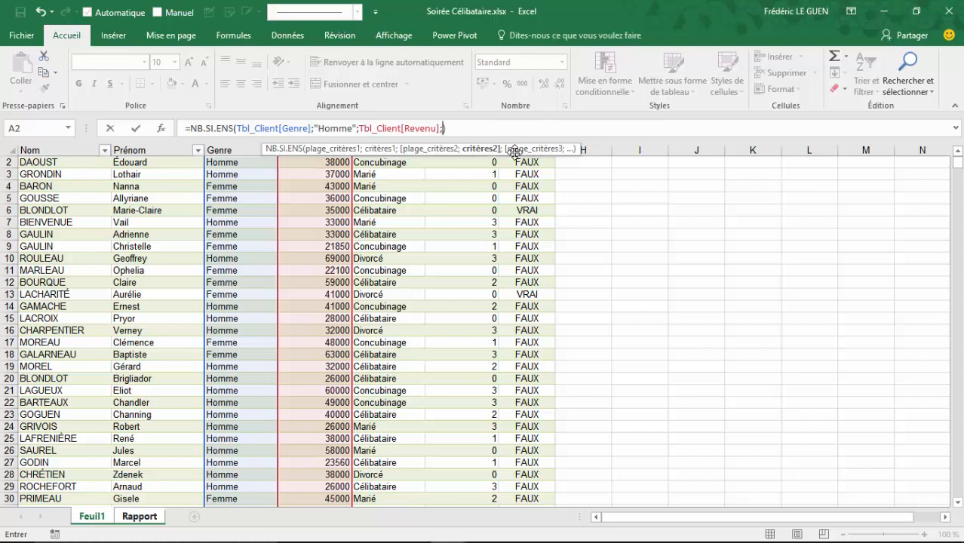
text(">"&50000)
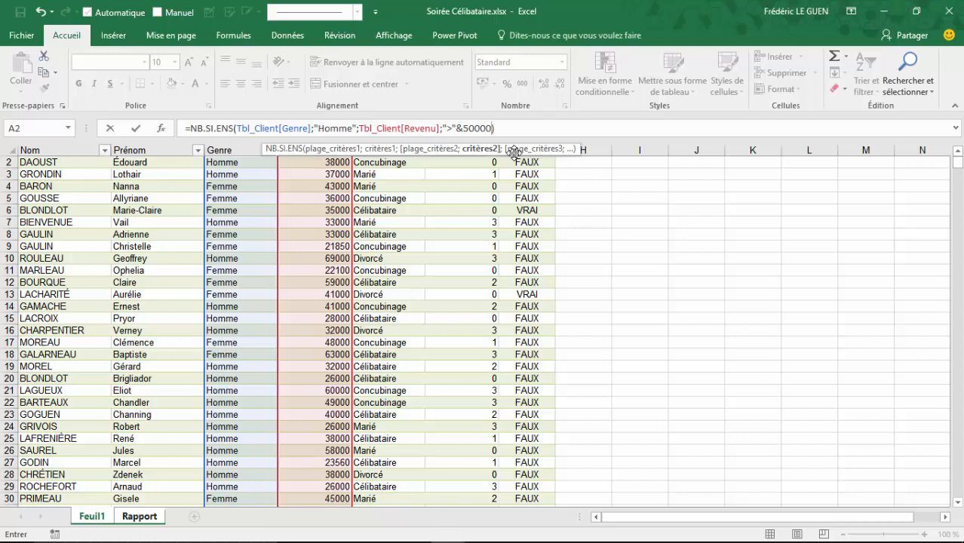
key(Return)
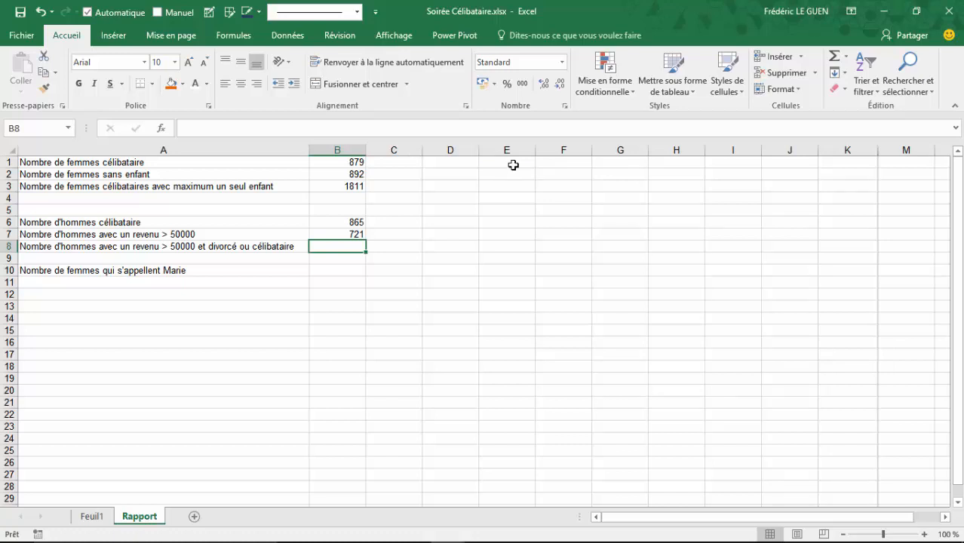
- Look at the ET/OU formula in Colonne1 on Feuil1, and fill the B7 formula on Rapport down into B8
click(91, 516)
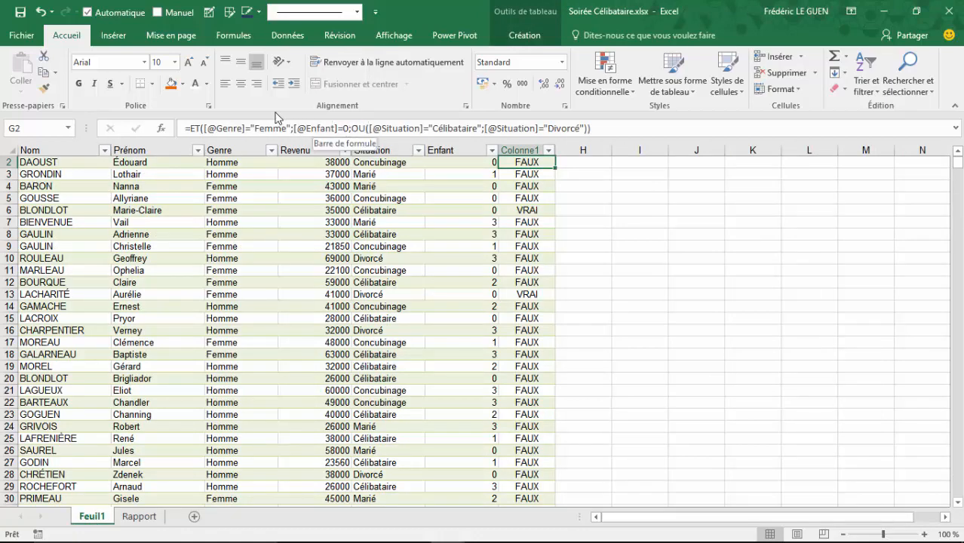
click(140, 517)
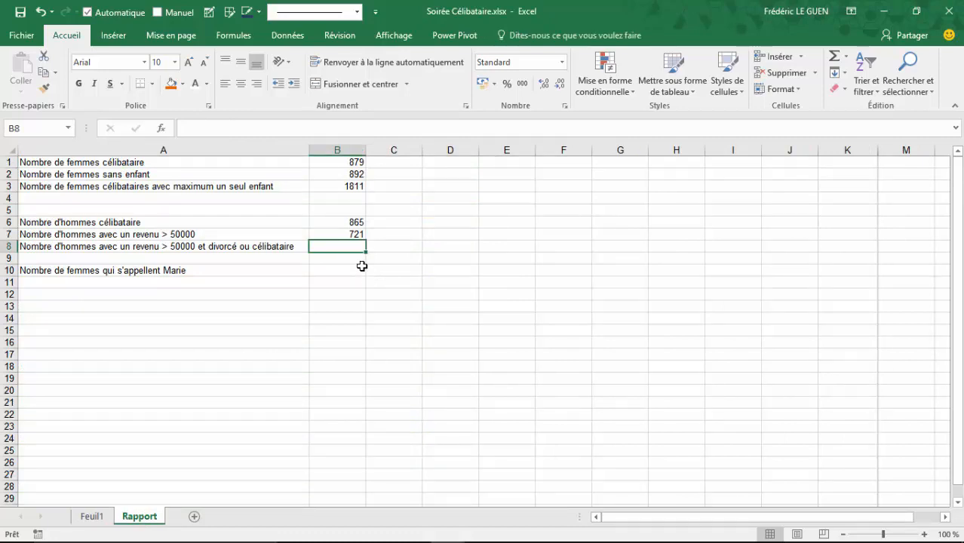
click(354, 233)
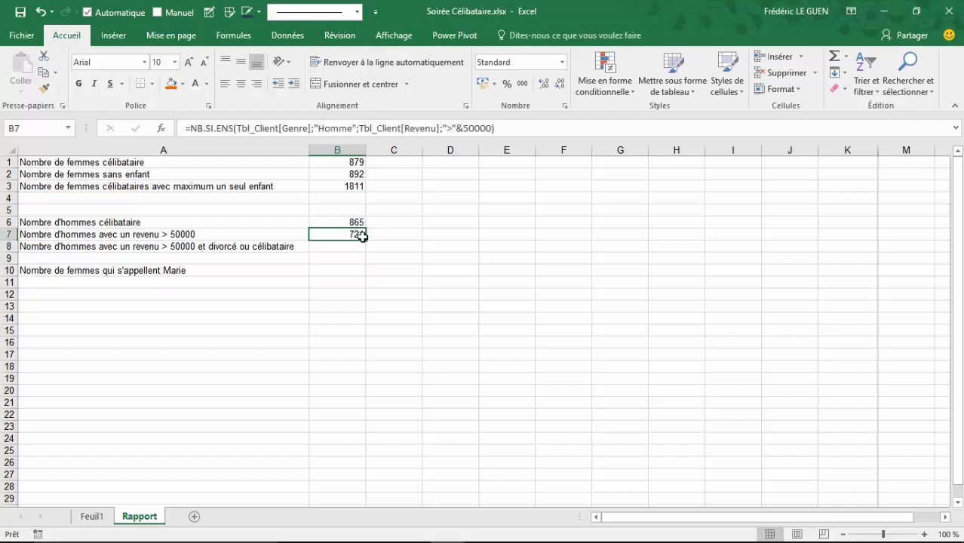
drag(366, 240, 368, 253)
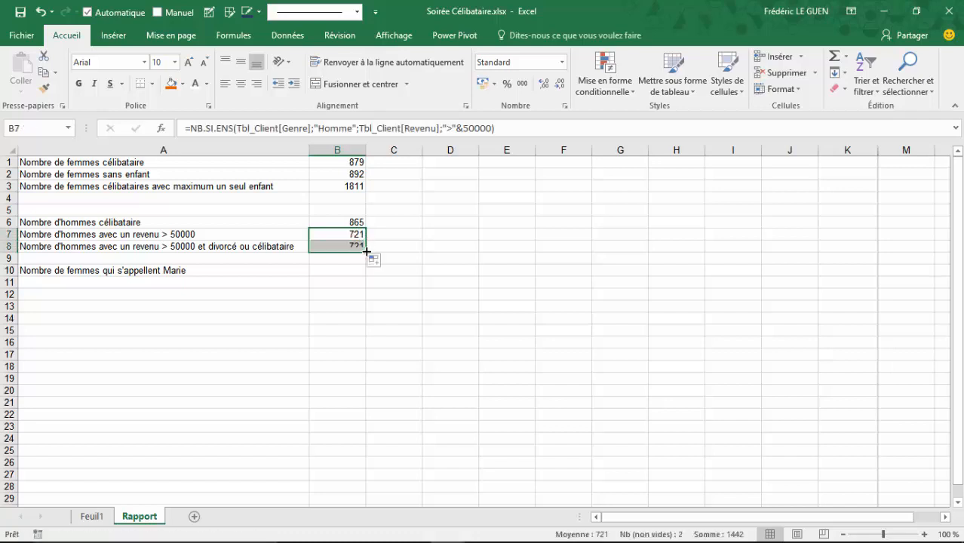
click(355, 244)
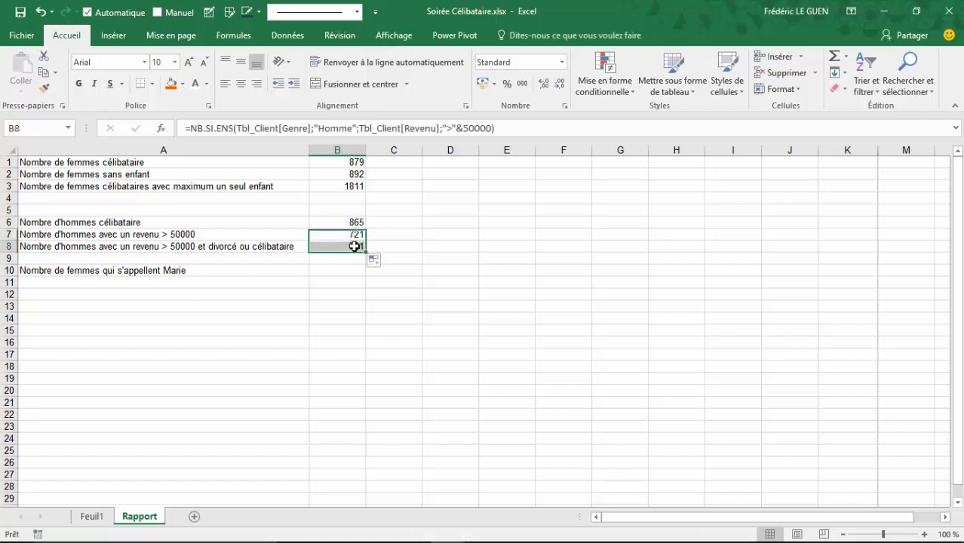
- Add a third criterion to the B8 formula, matching Tbl_Client[Situation] with "Célibataire"
click(494, 130)
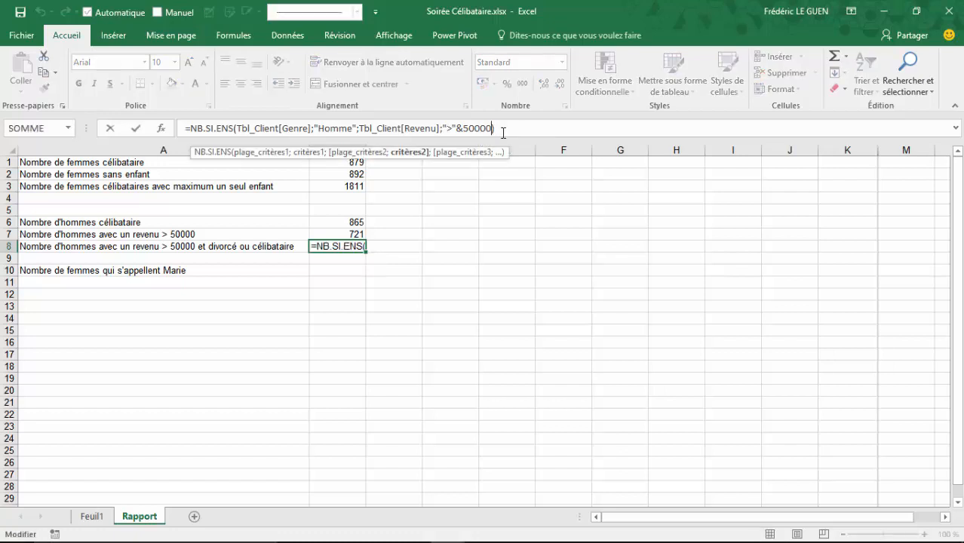
text(;)
click(102, 519)
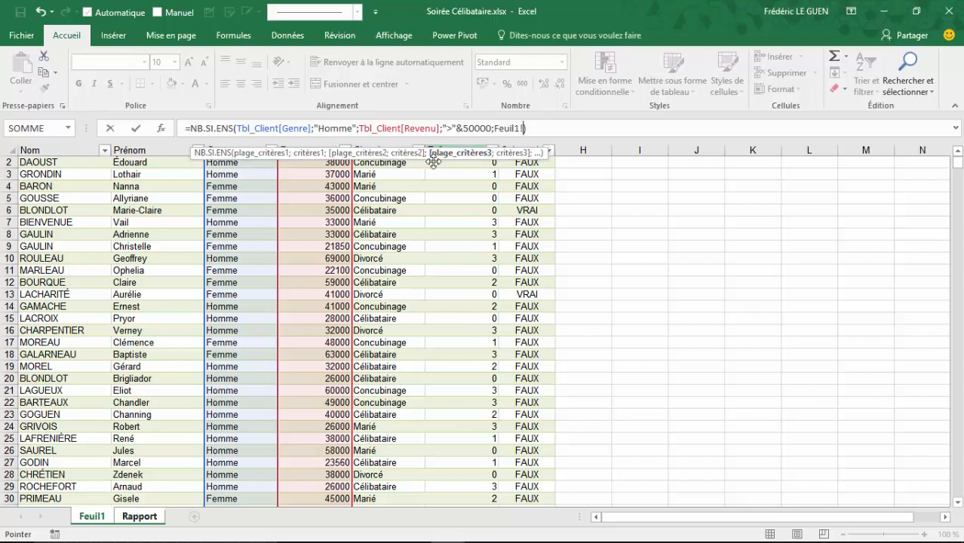
click(395, 154)
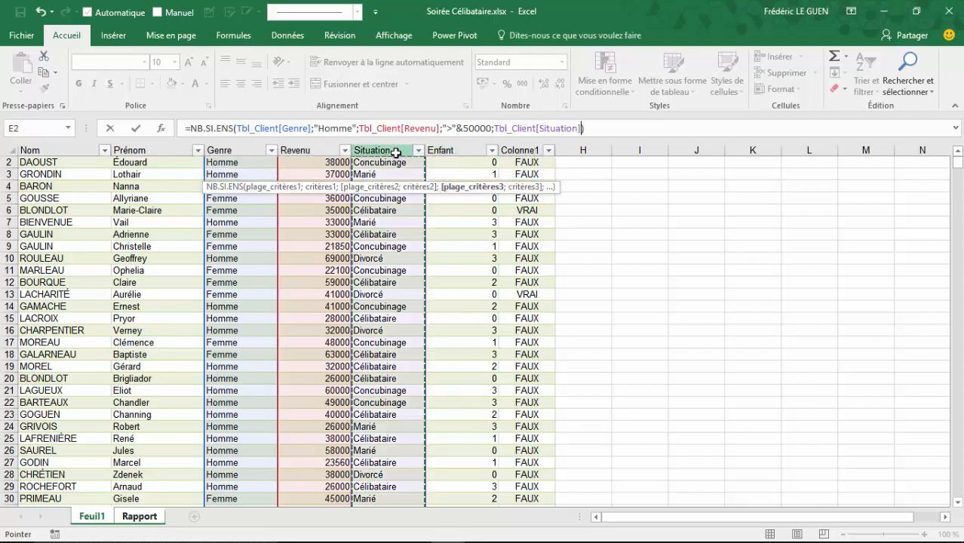
text(;)
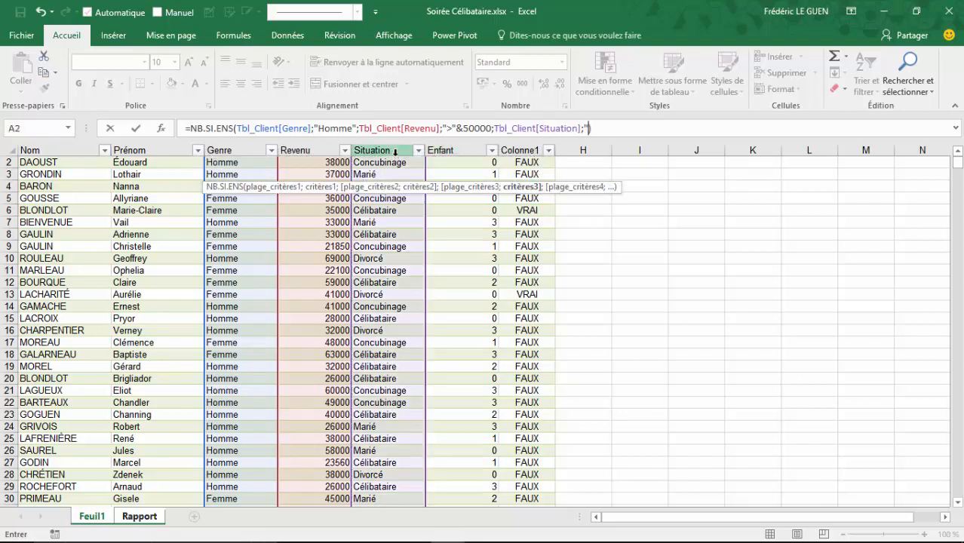
text("Celibataire"))
key(Return)
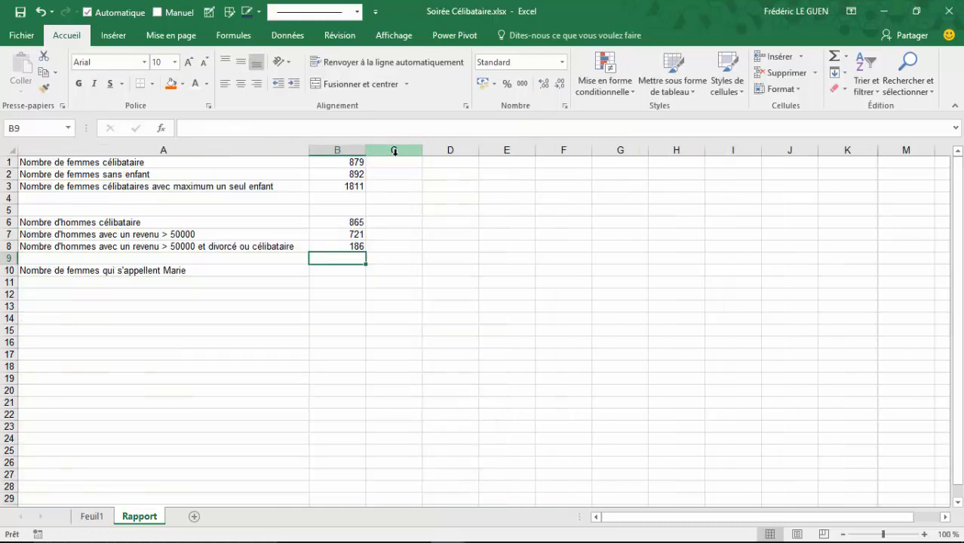
- Copy the full text of the B8 formula into C8
key(Up)
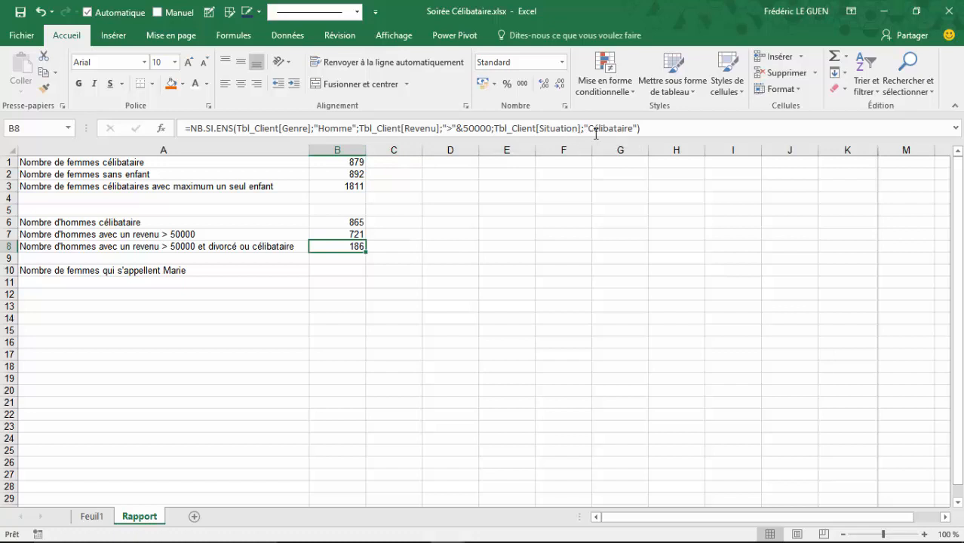
drag(641, 128, 180, 120)
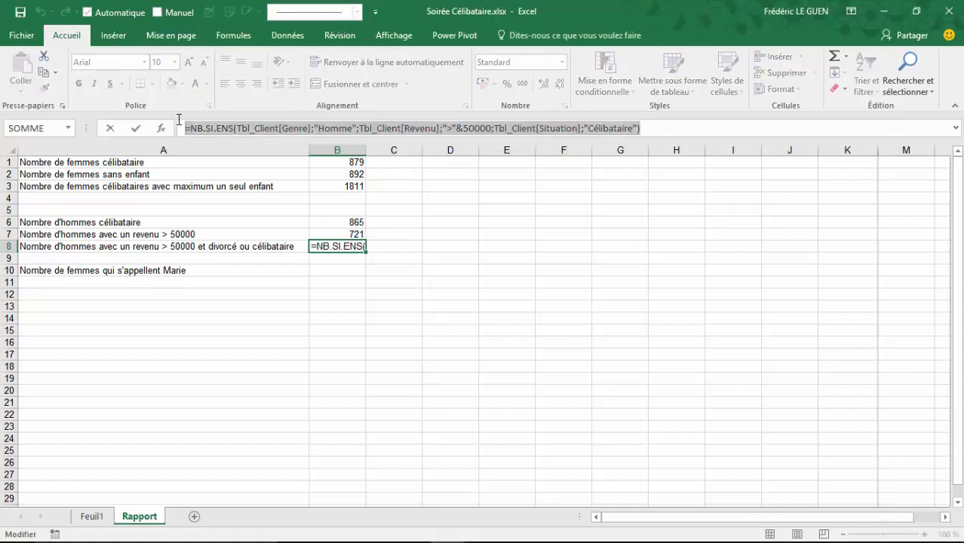
key(ctrl+c)
key(Escape)
click(400, 242)
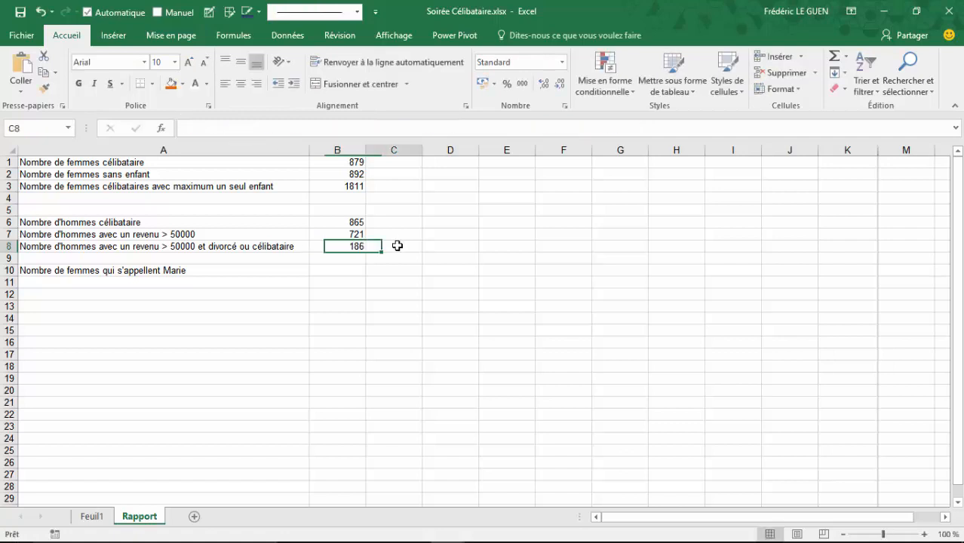
key(ctrl+v)
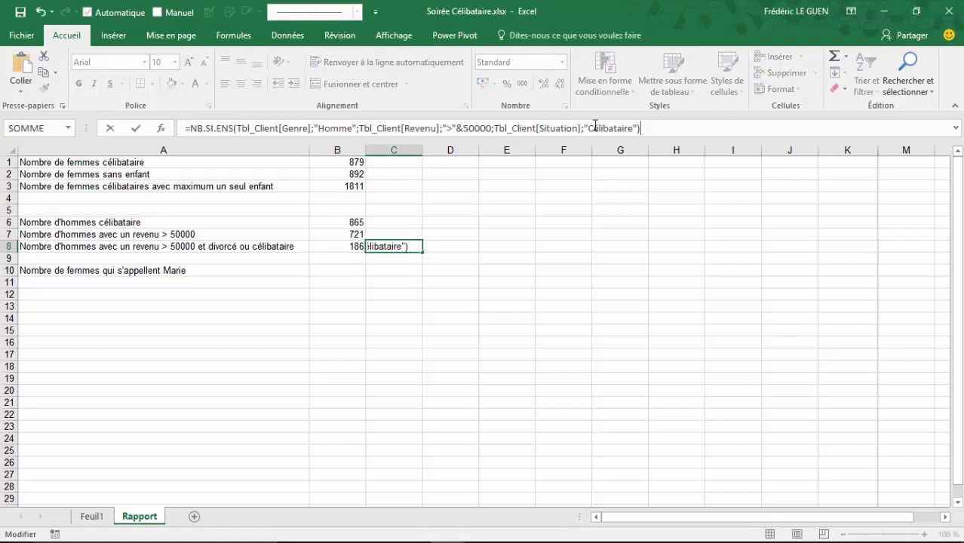
- Change the Situation criterion in the C8 formula to "Divorcé"
drag(633, 127, 590, 126)
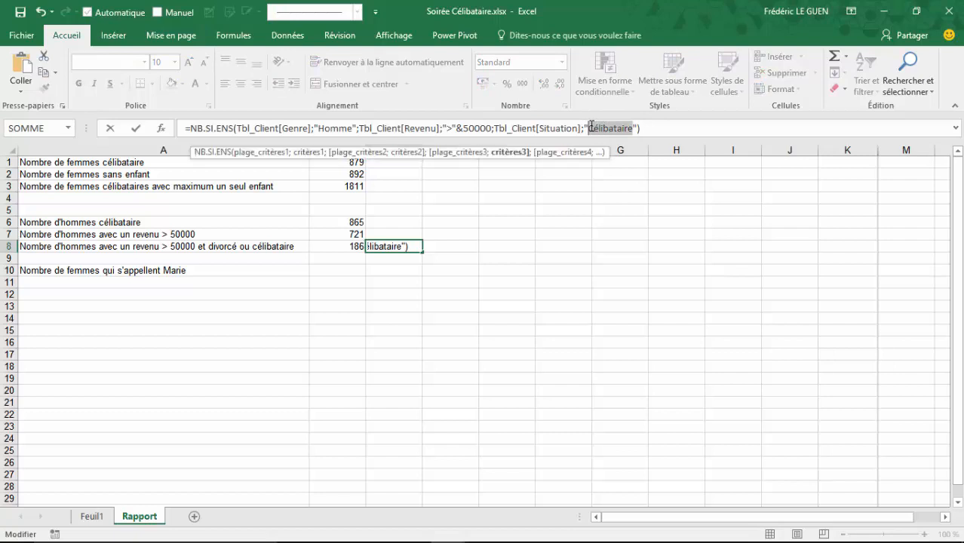
text(Divorcé)
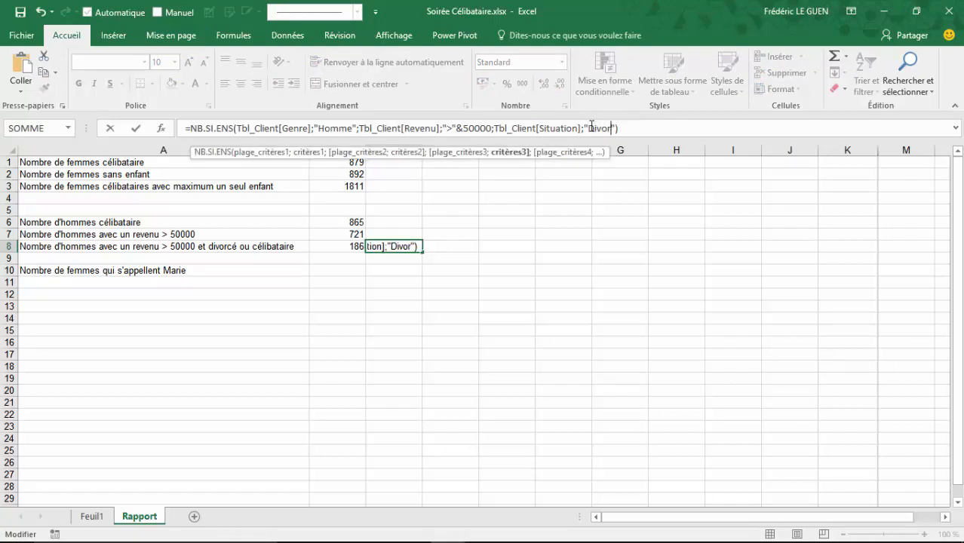
key(Return)
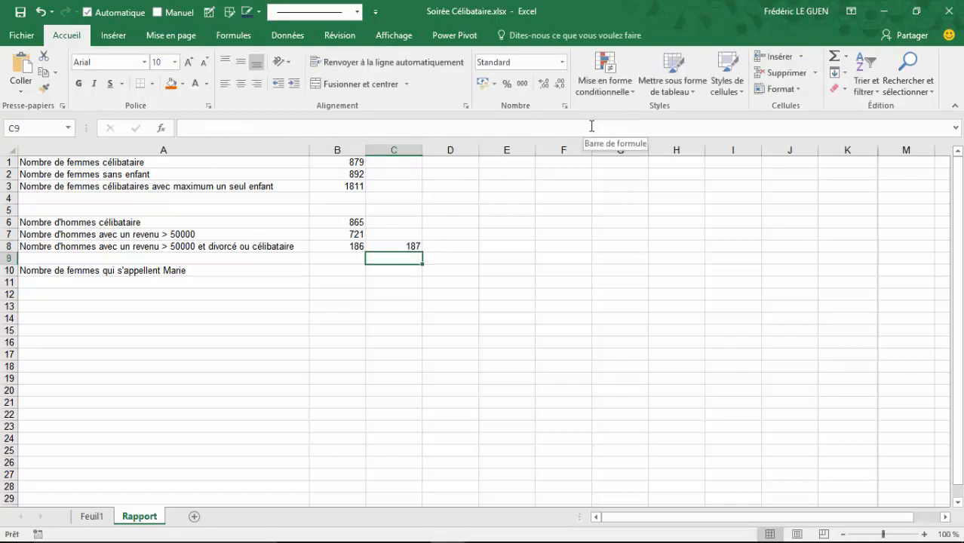
- Append the C8 formula for divorced men to the end of the B8 formula with a plus sign
click(357, 248)
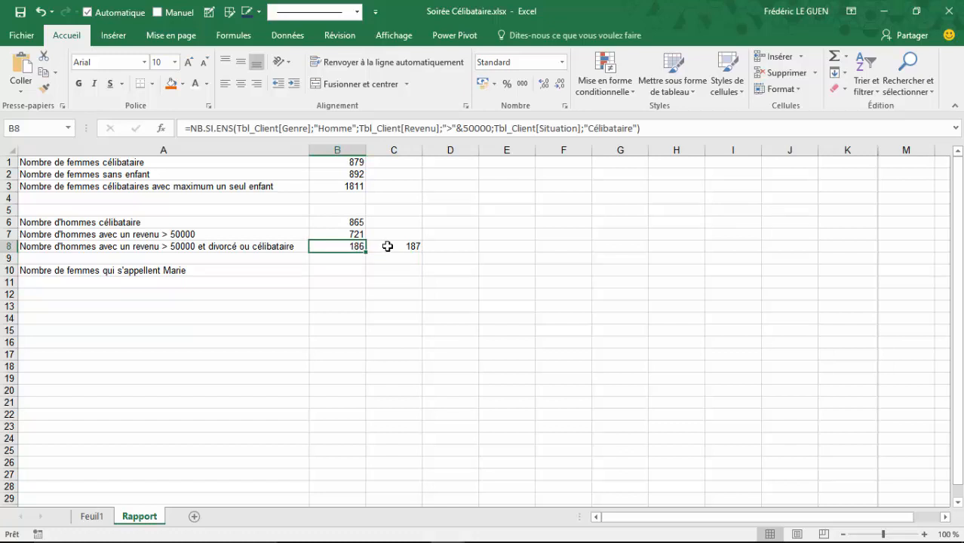
click(386, 246)
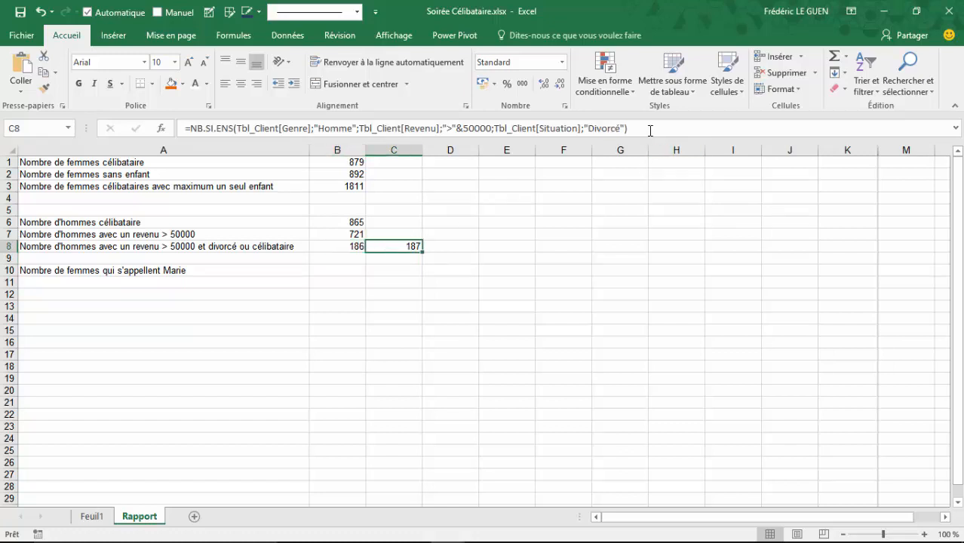
drag(649, 129, 390, 128)
click(135, 128)
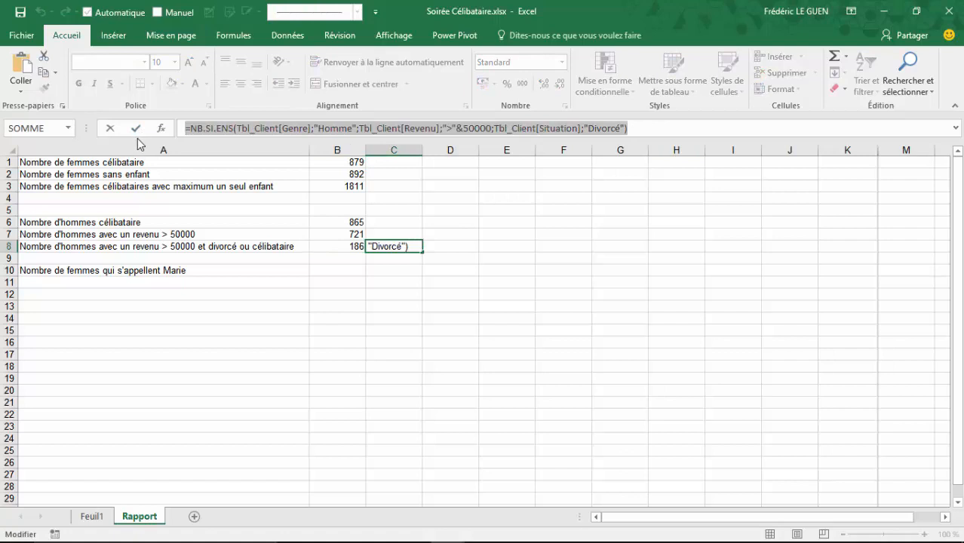
click(337, 247)
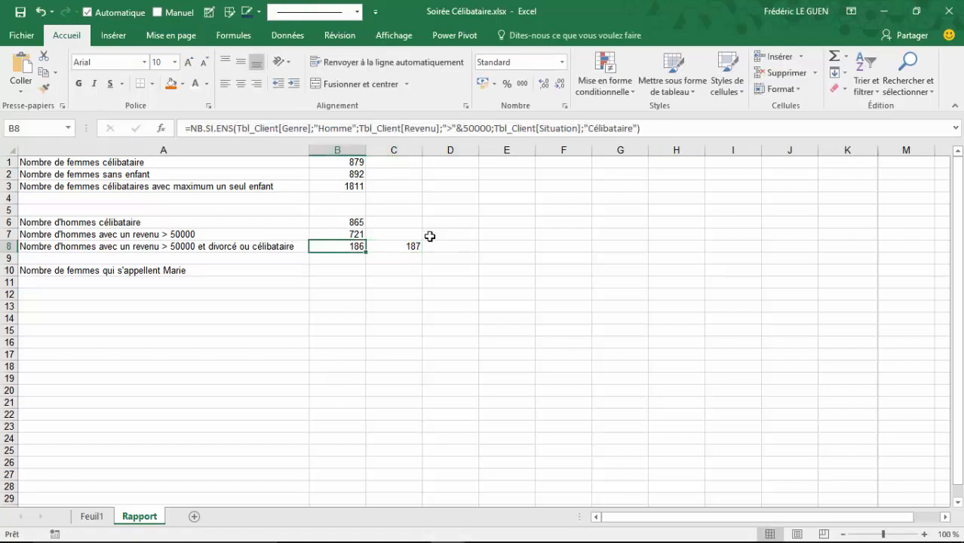
click(654, 127)
text(+)
key(ctrl+v)
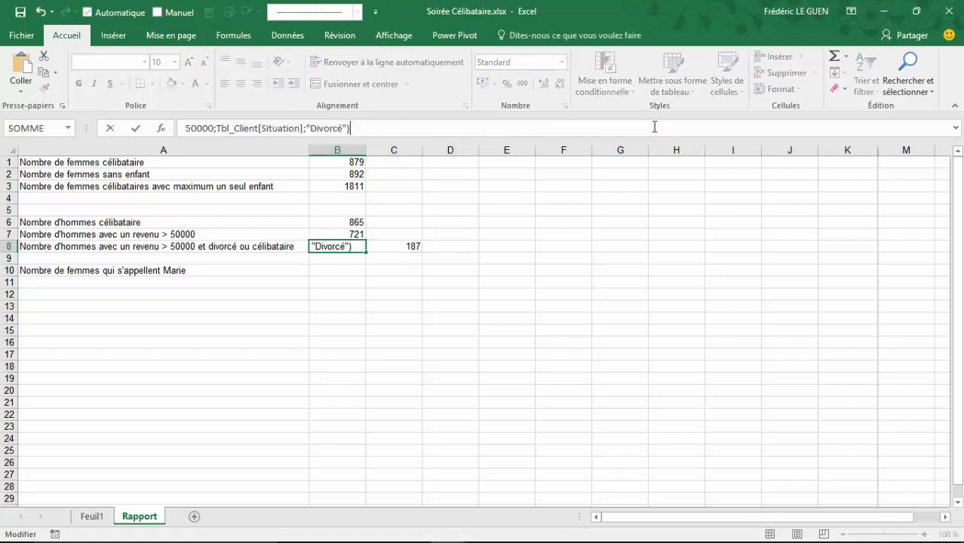
- Remove the extra equals sign before the second NB.SI.ENS in B8, and clear the helper formula in C8
click(954, 130)
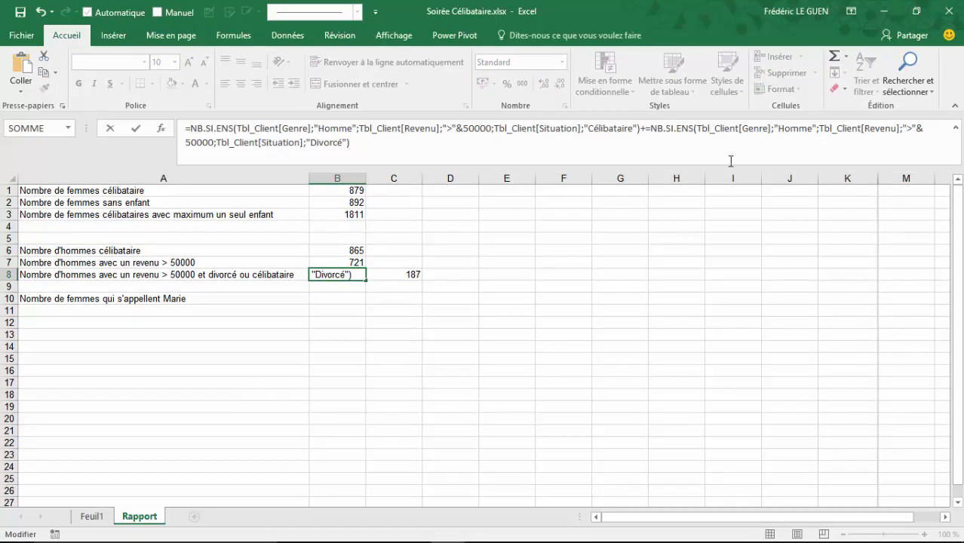
click(650, 130)
key(BackSpace)
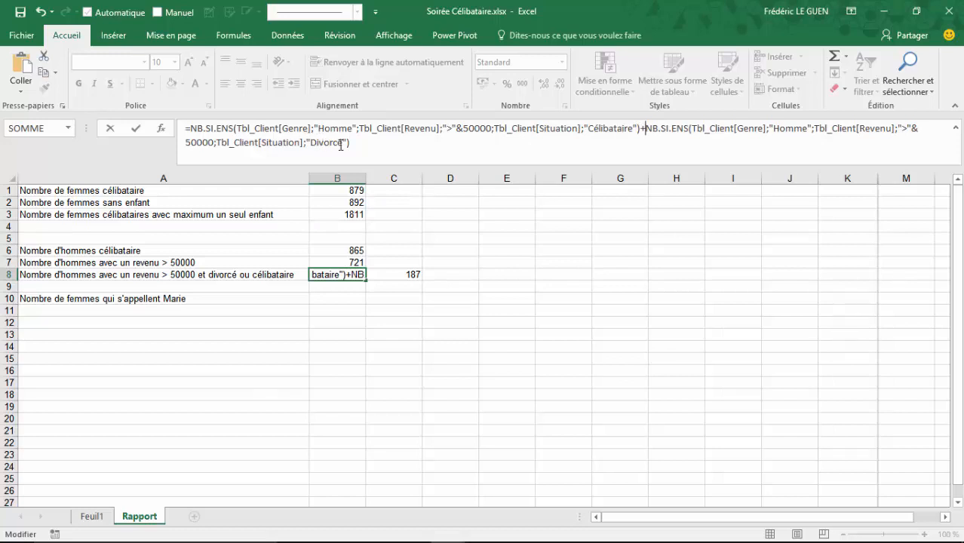
key(Return)
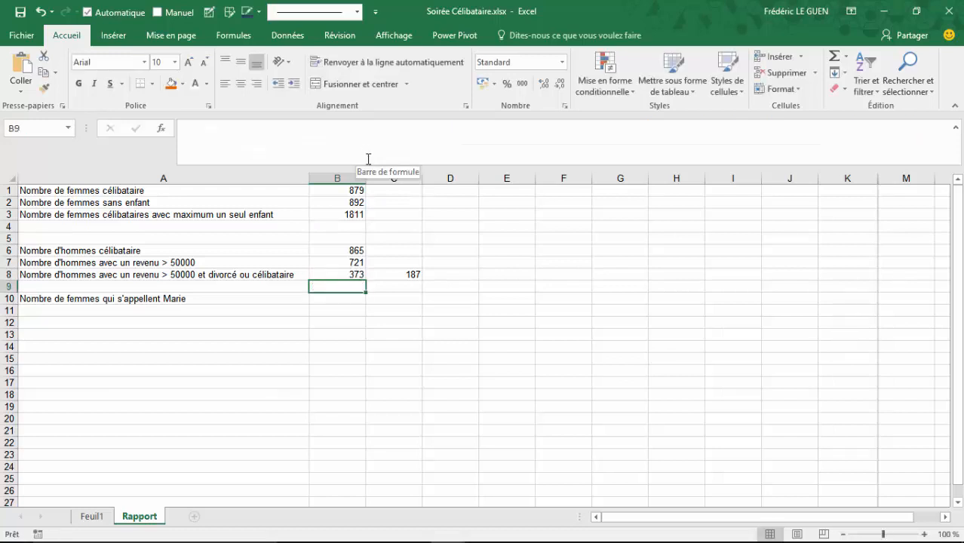
click(414, 274)
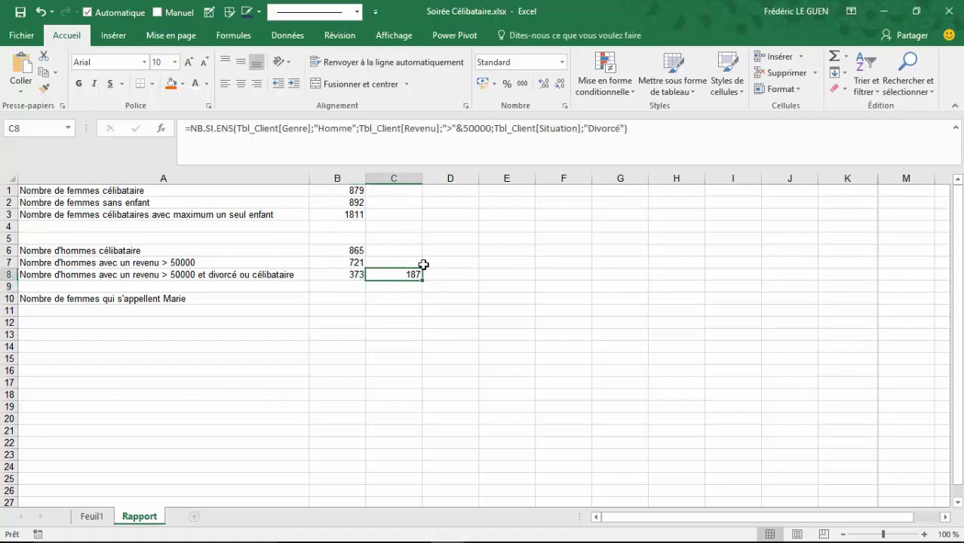
key(Delete)
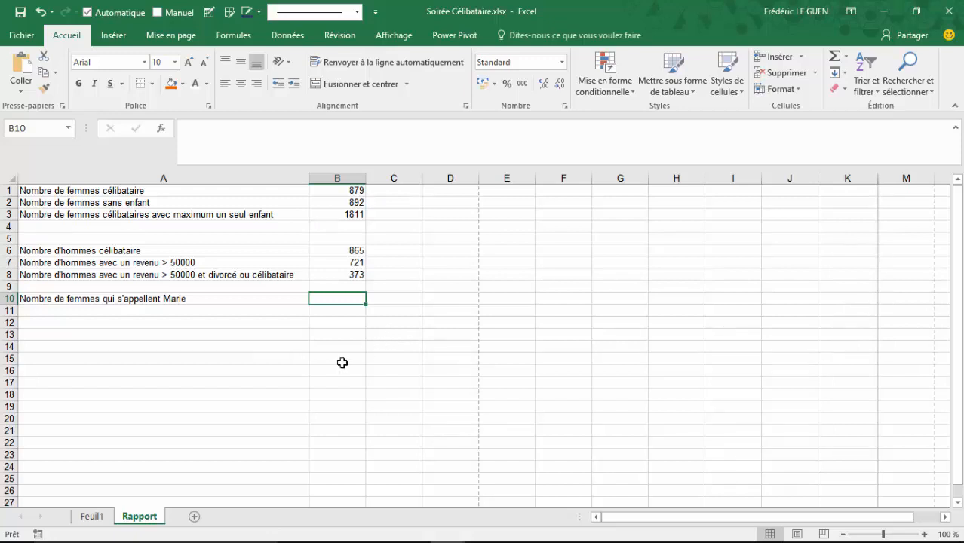
- Look through the first names containing "marie" in the Prénom filter list on Feuil1, without applying a filter
click(92, 517)
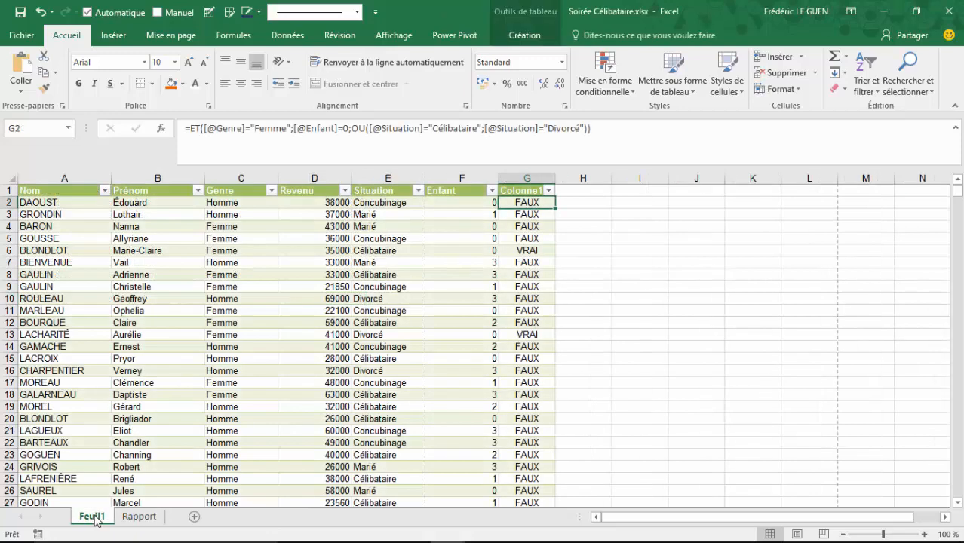
click(199, 191)
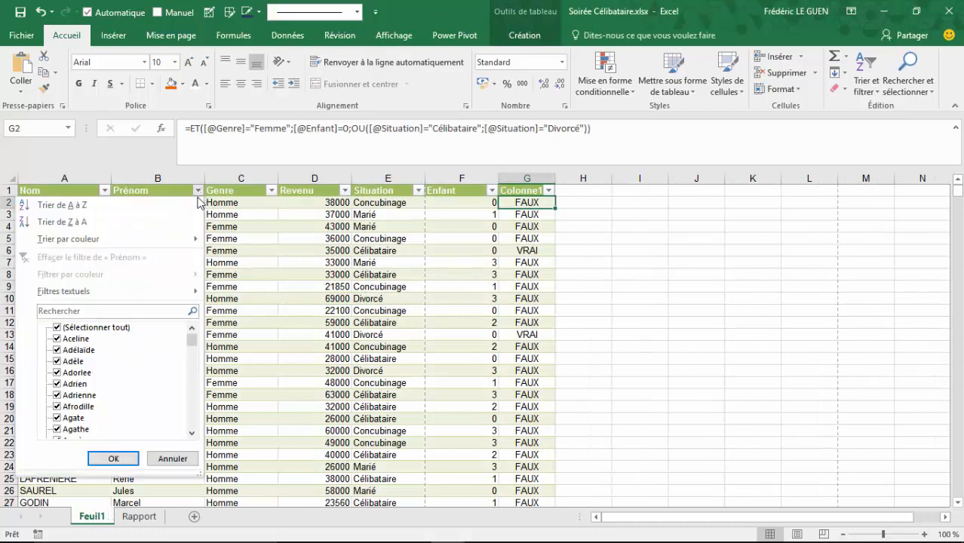
text(marie)
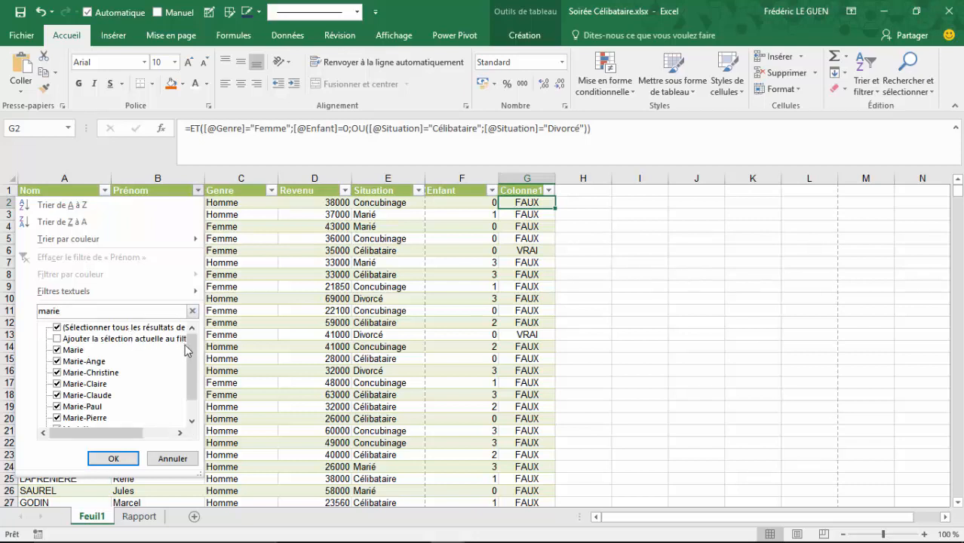
scroll(196, 360, down, 1)
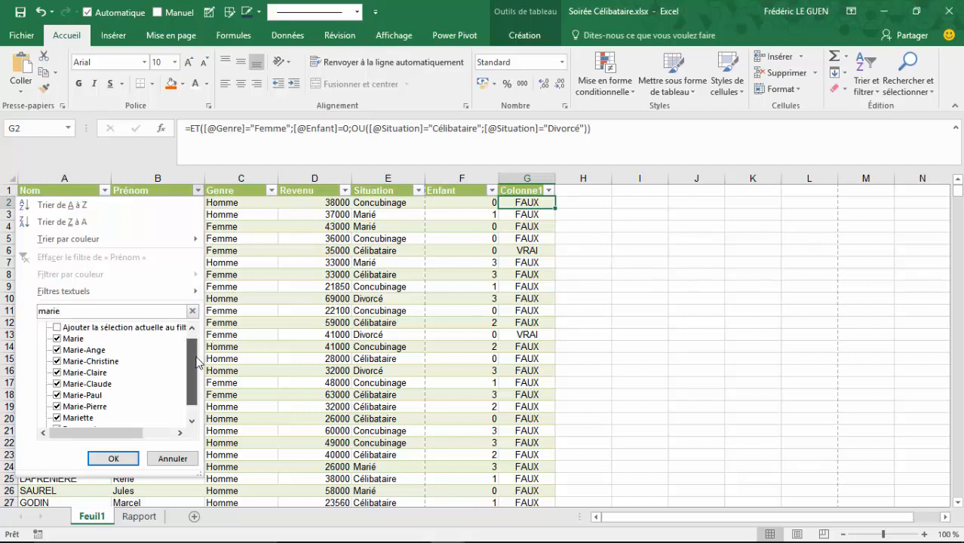
scroll(197, 365, down, 1)
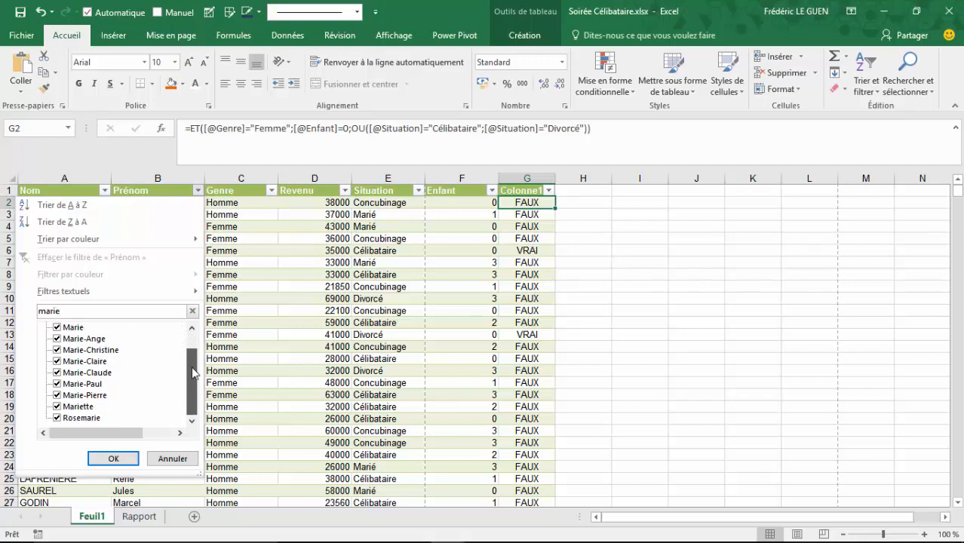
scroll(193, 362, up, 2)
click(173, 458)
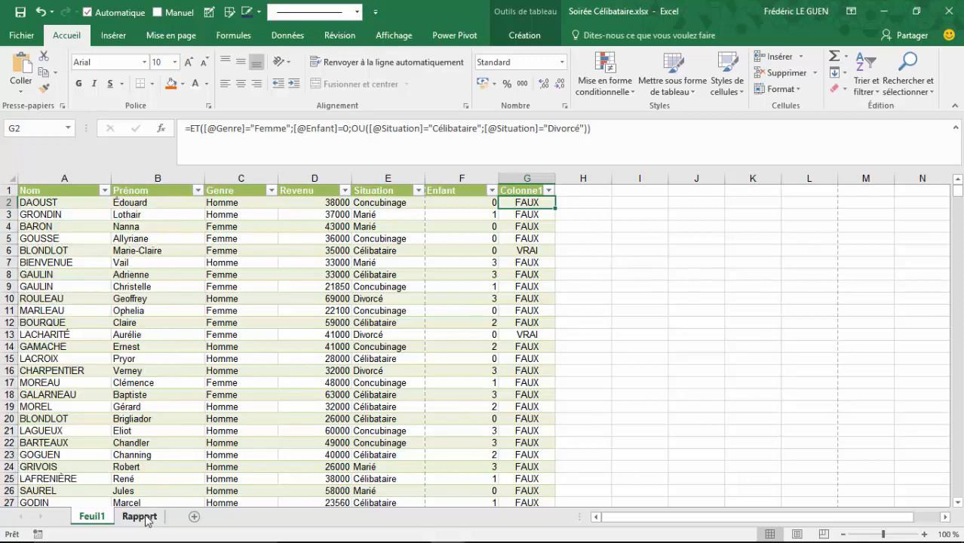
- Copy the formula for single women from B1 on Rapport into B10
click(139, 516)
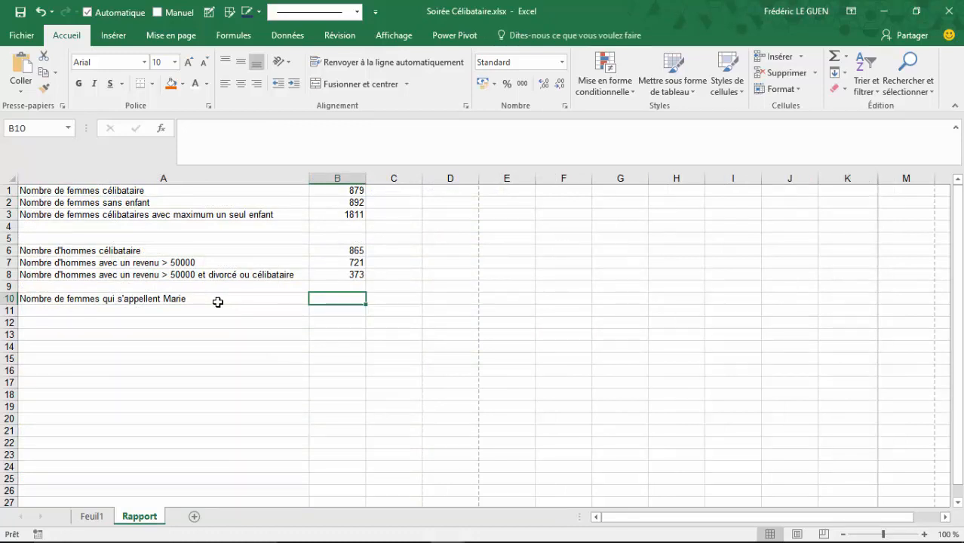
click(345, 190)
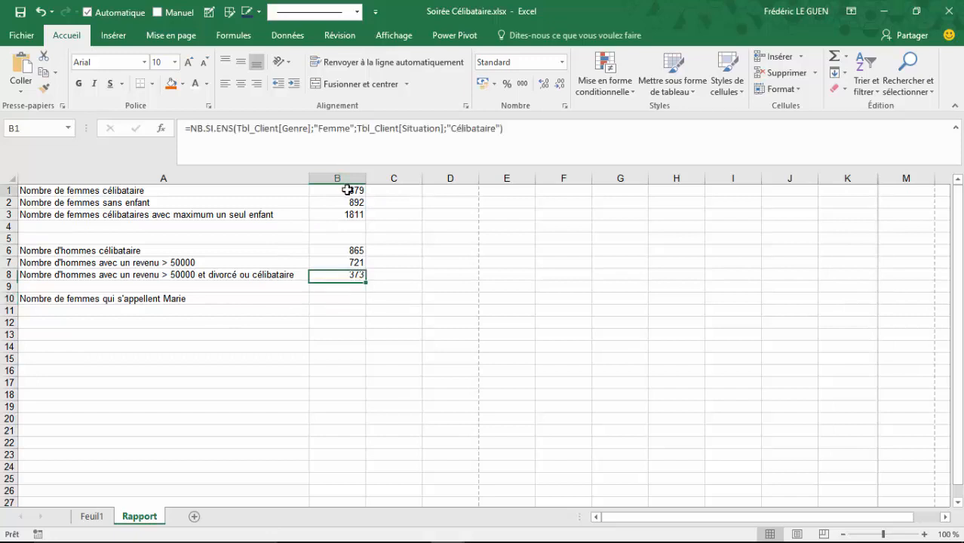
key(ctrl+c)
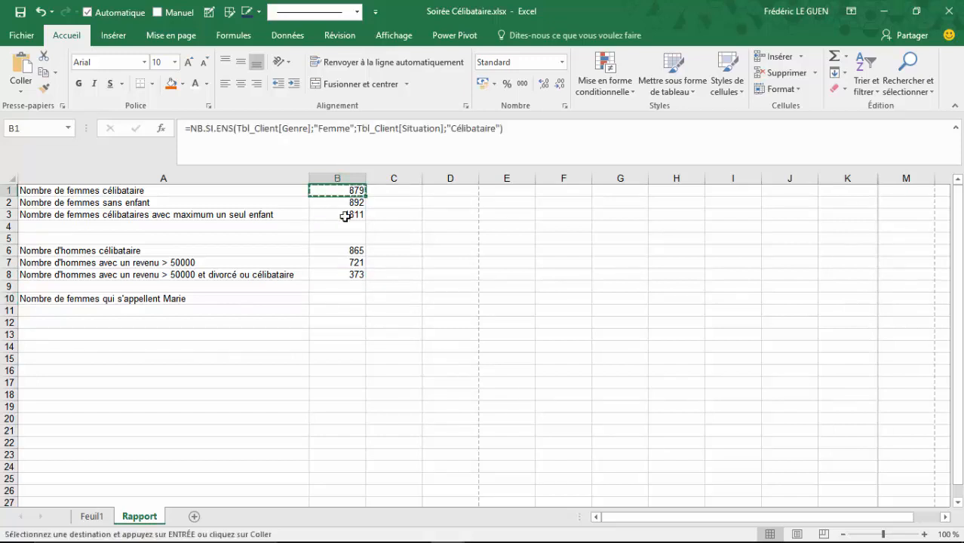
click(337, 300)
key(ctrl+v)
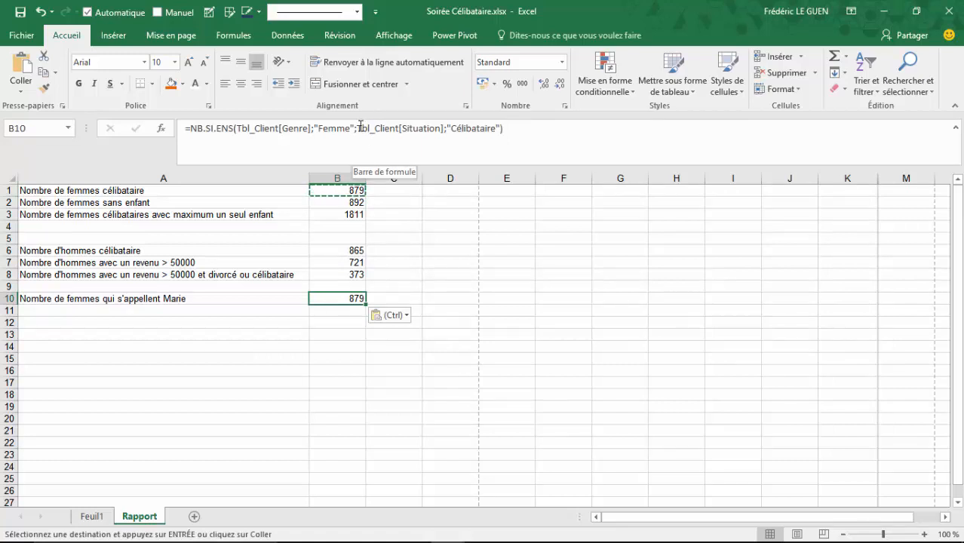
- Replace the Situation range and criterion in the B10 formula with Tbl_Client[Prénom] and "Marie"
drag(357, 128, 499, 128)
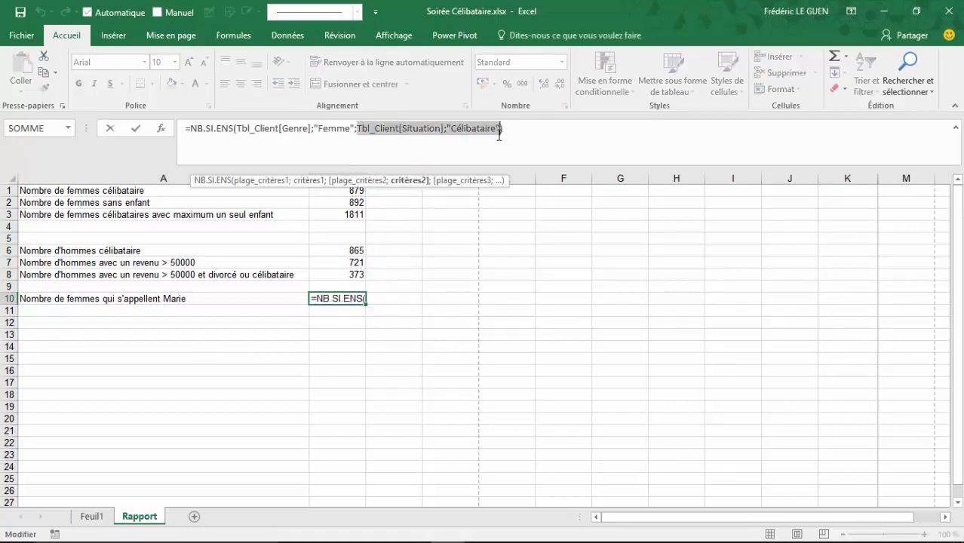
key(Delete)
click(92, 516)
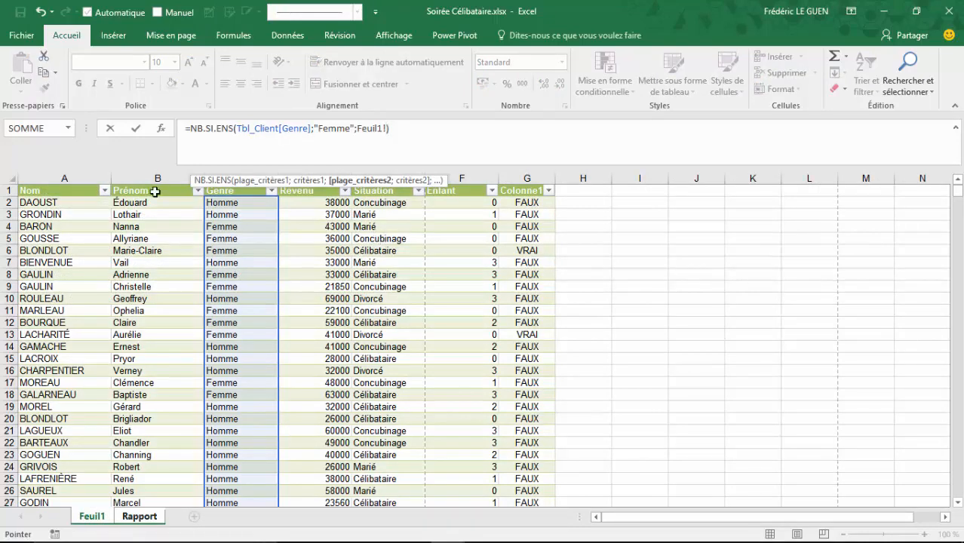
click(156, 179)
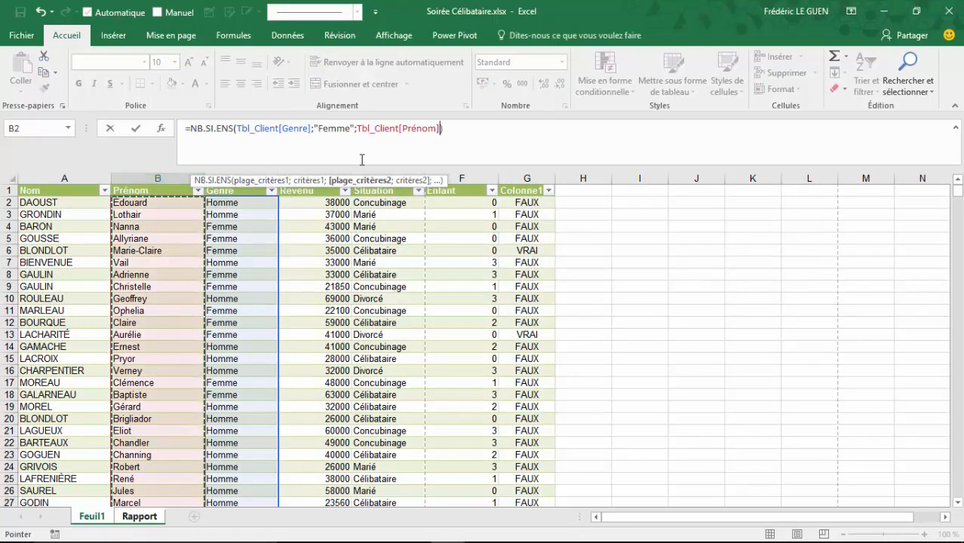
text(;"Mar)
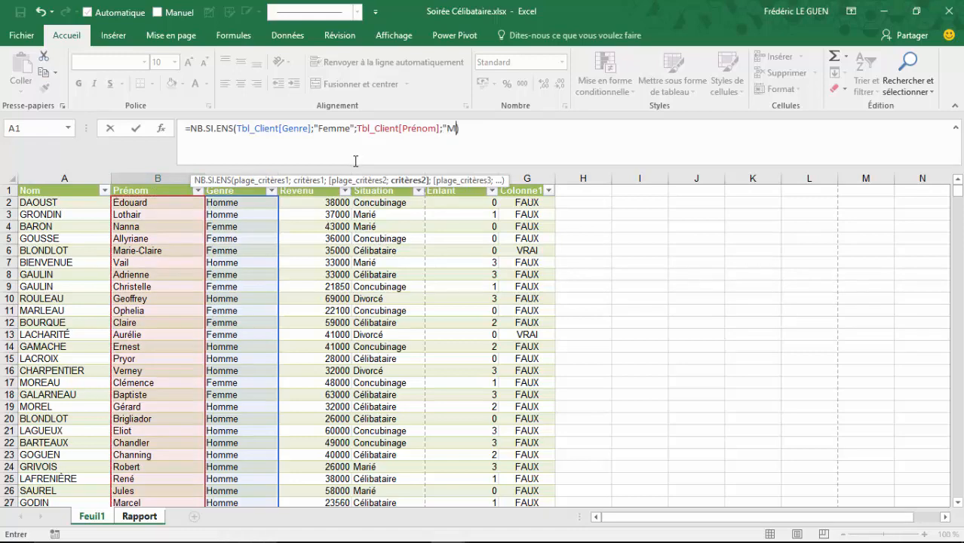
text(ie"))
key(Return)
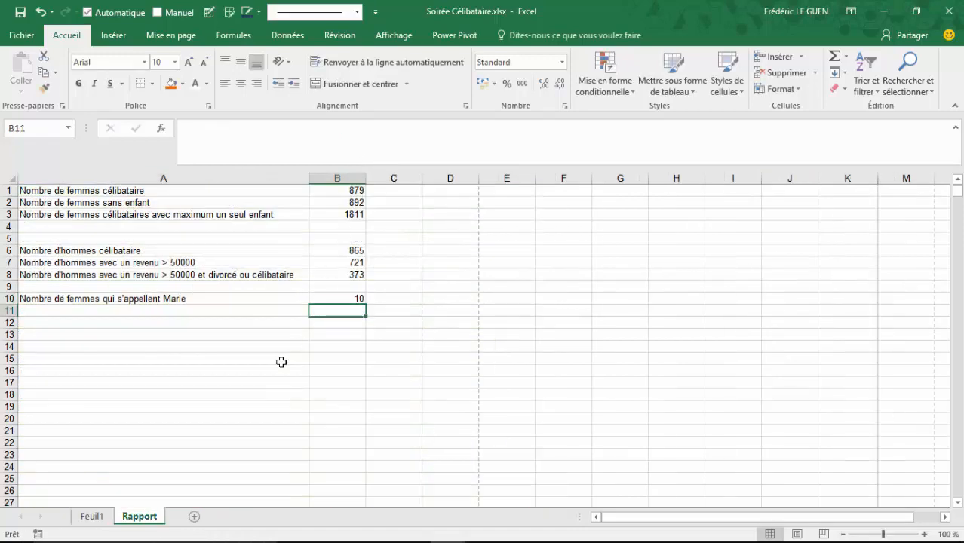
- Filter the Prénom column on Feuil1 to show only the first name Marie
click(102, 517)
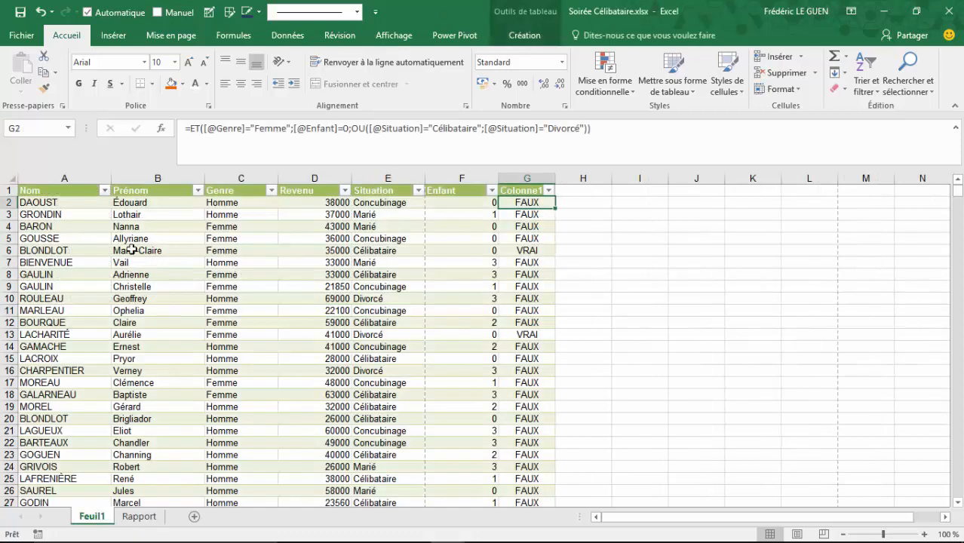
click(198, 190)
click(111, 312)
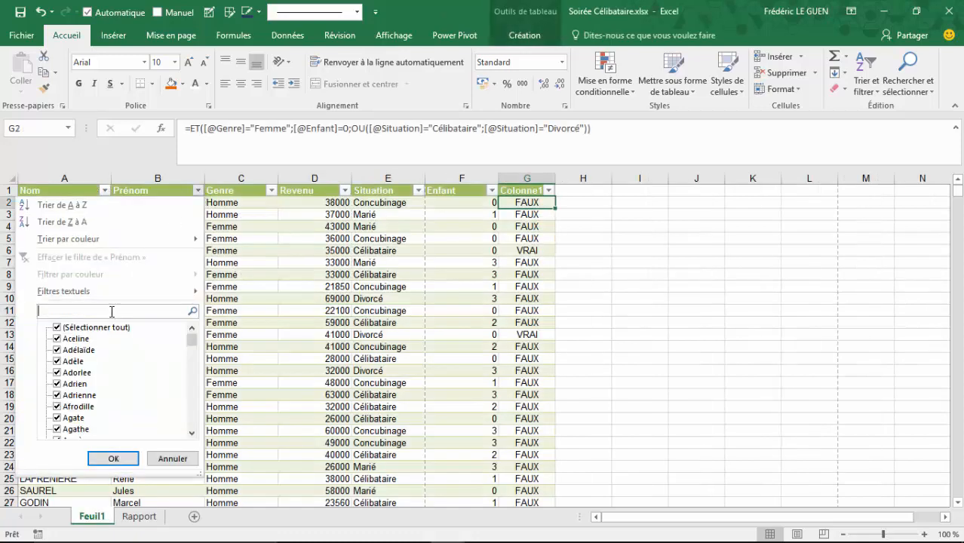
text(marie)
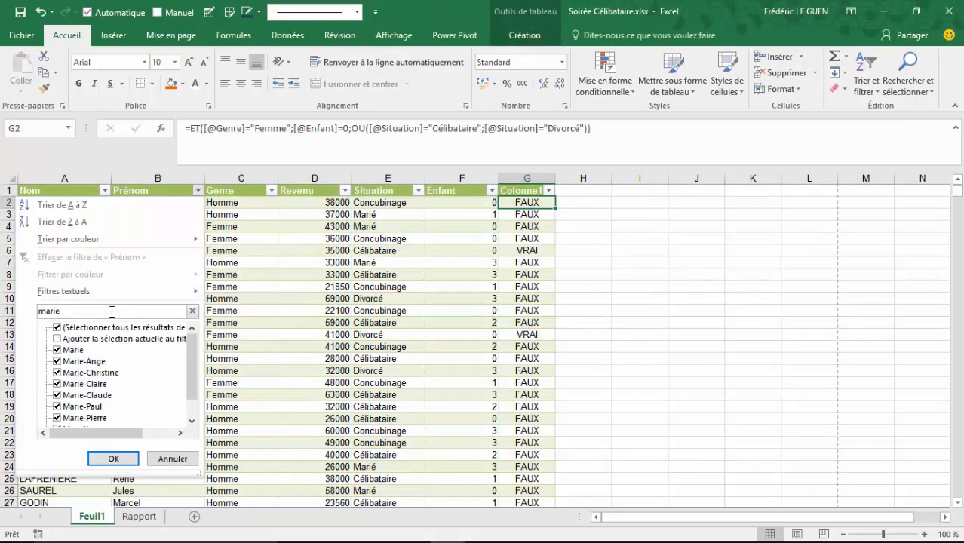
click(56, 329)
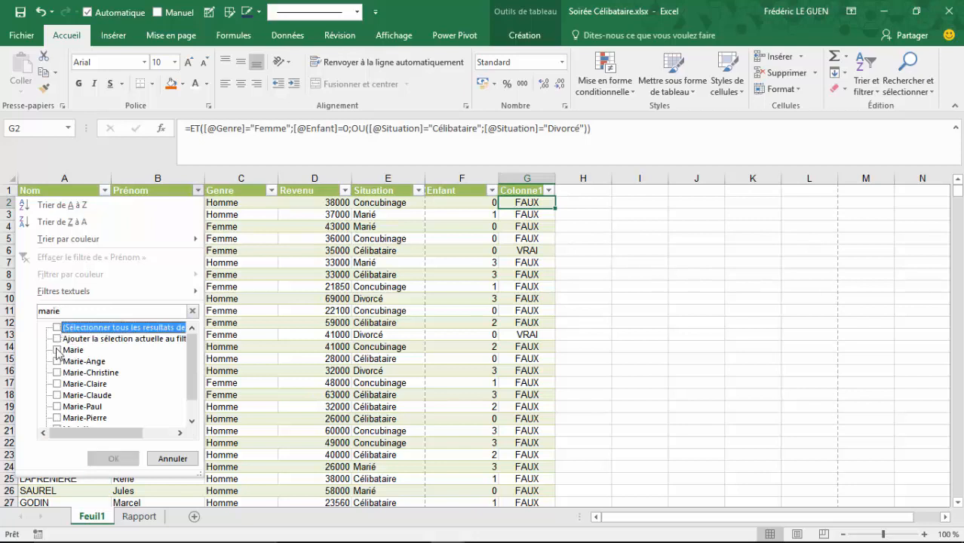
click(57, 350)
click(113, 458)
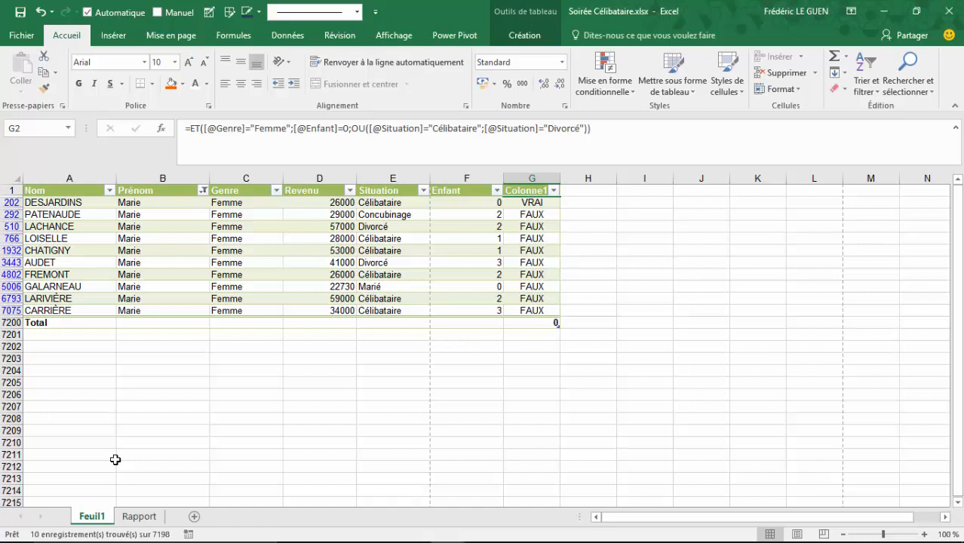
- Change the Prénom criterion in the B10 formula on Rapport to "Marie*"
click(139, 516)
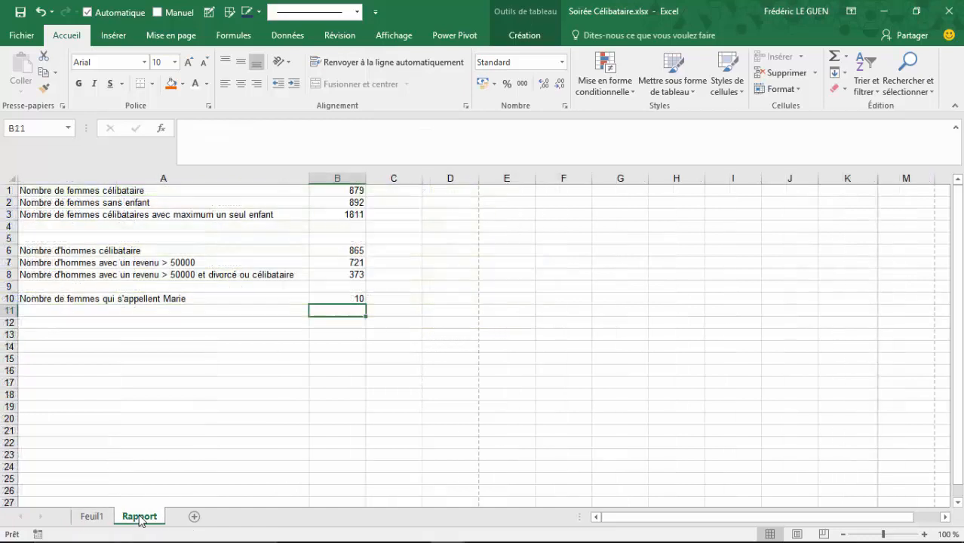
click(349, 298)
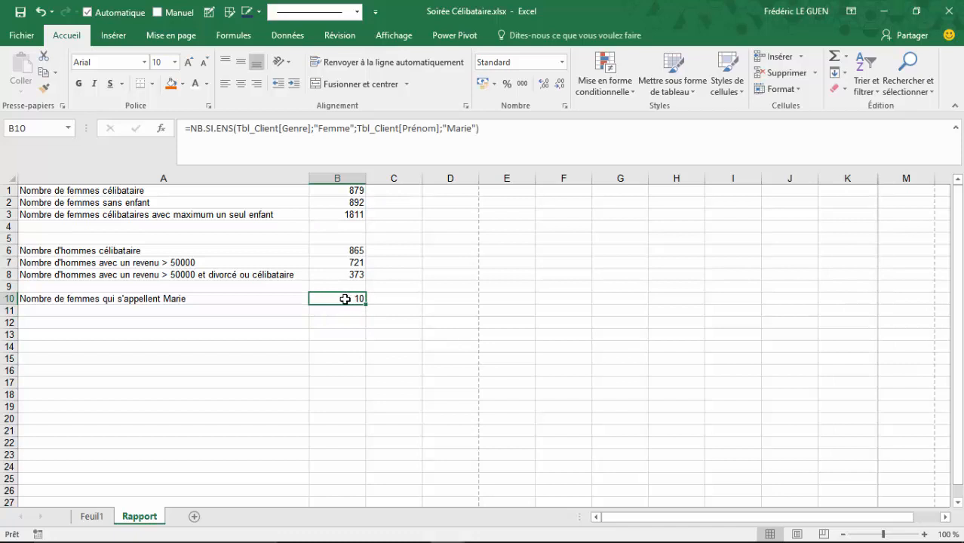
click(473, 129)
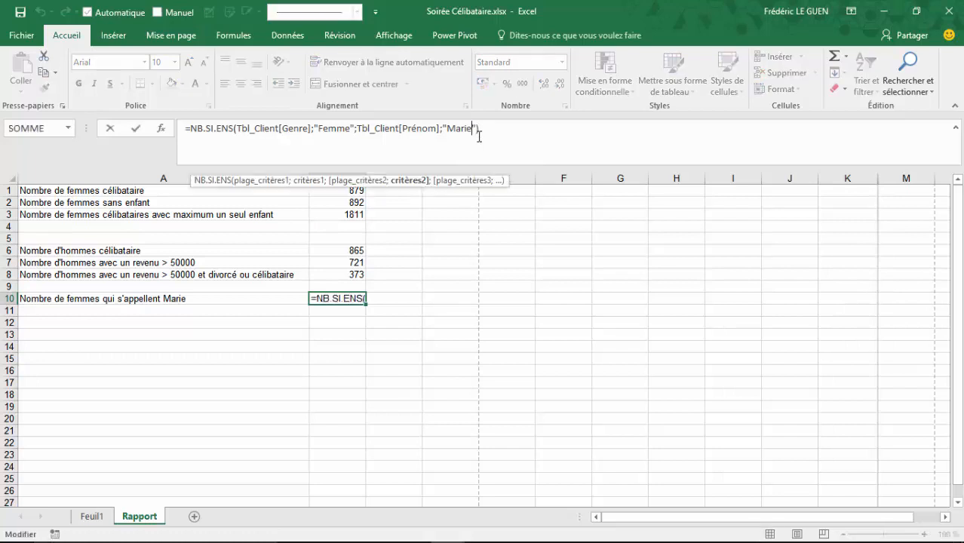
text(*)
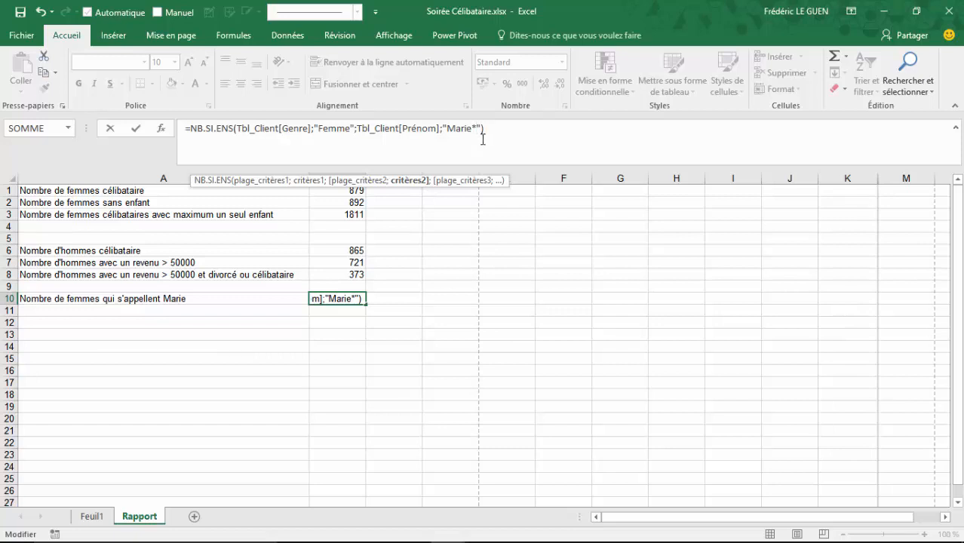
key(Return)
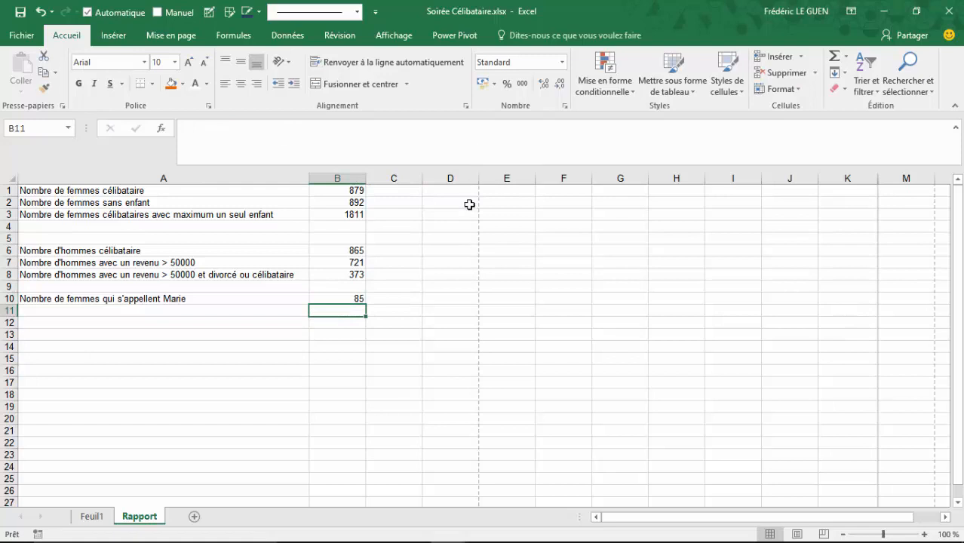
- Filter the Prénom column on Feuil1 to all first names containing "Marie" except Rosemarie
click(93, 518)
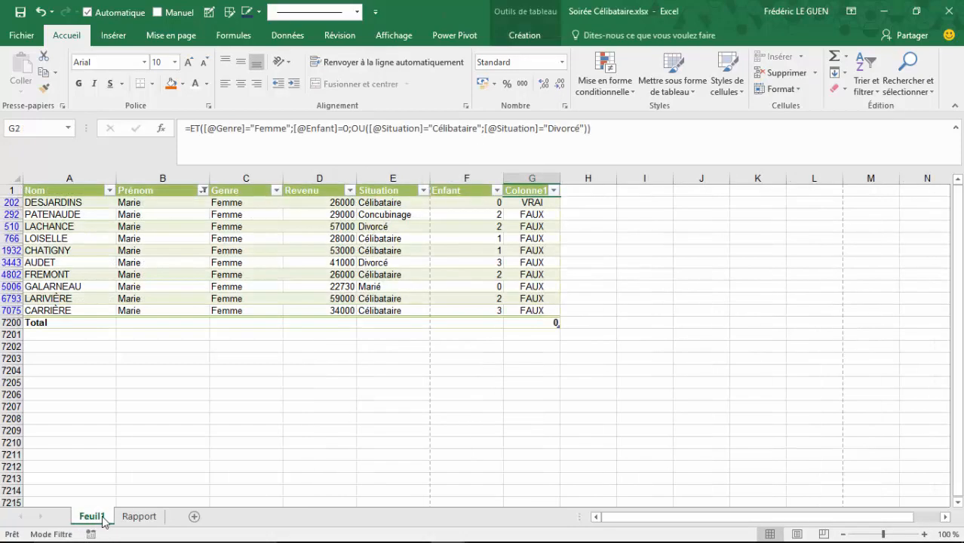
click(203, 190)
click(91, 311)
text(Marie)
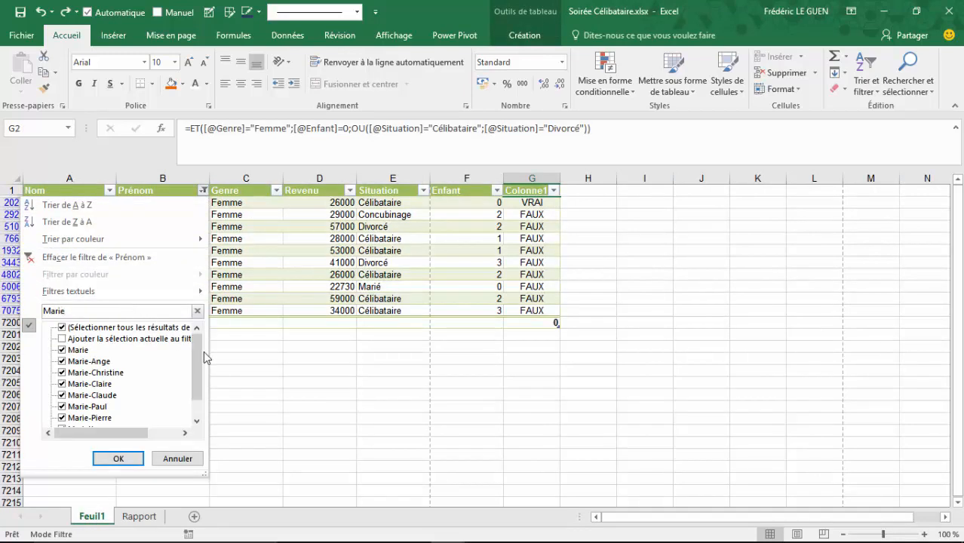
scroll(201, 365, down, 1)
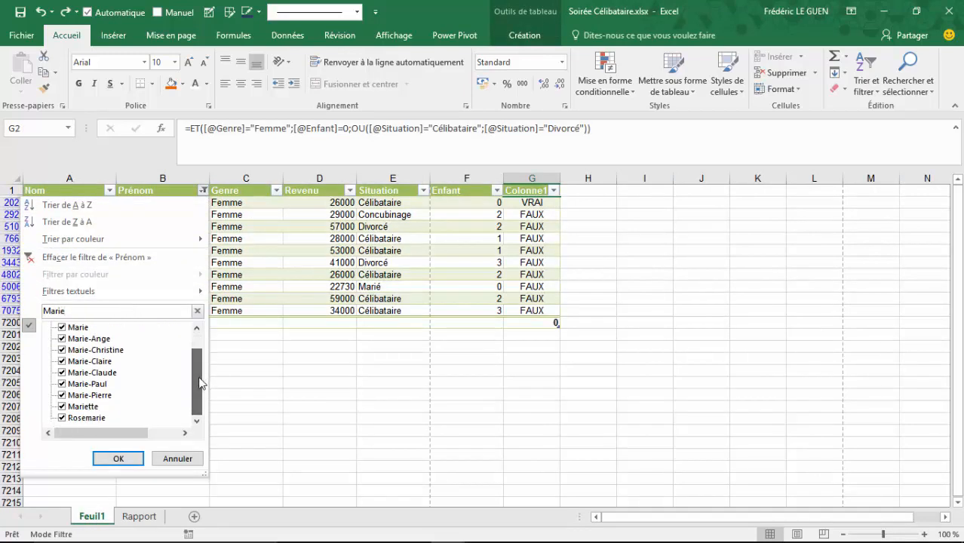
click(62, 418)
click(118, 458)
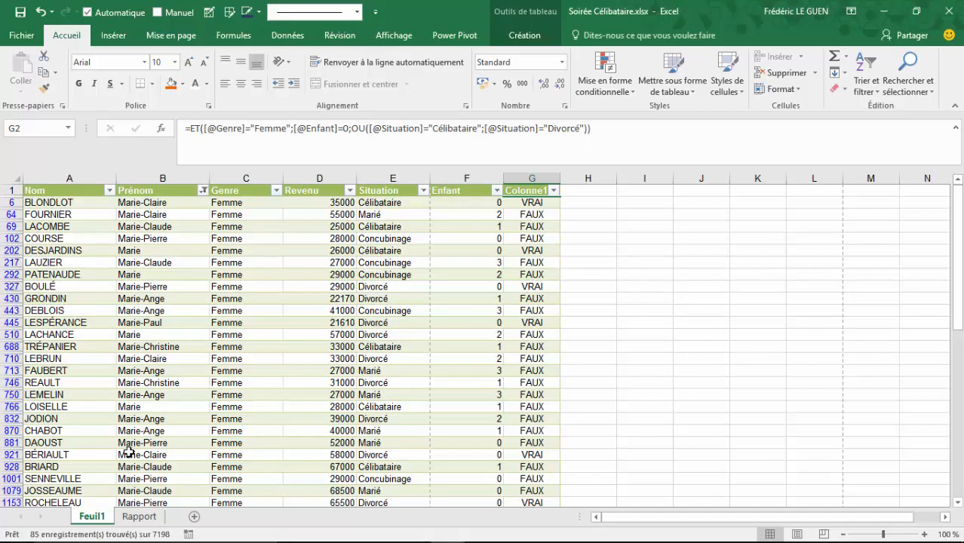
- Review the checked first names around Marie and Mariette in the Prénom filter list, keeping the filter
click(202, 191)
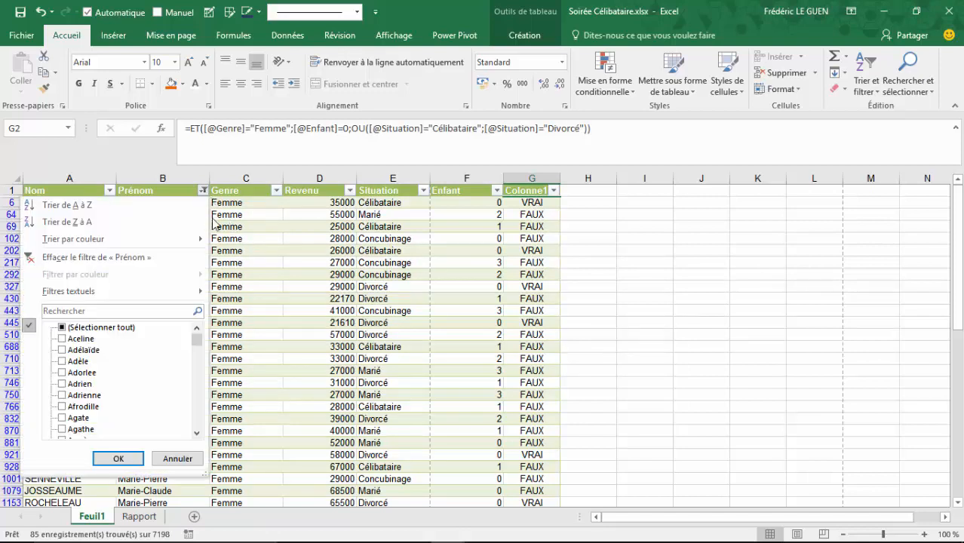
drag(196, 341, 198, 391)
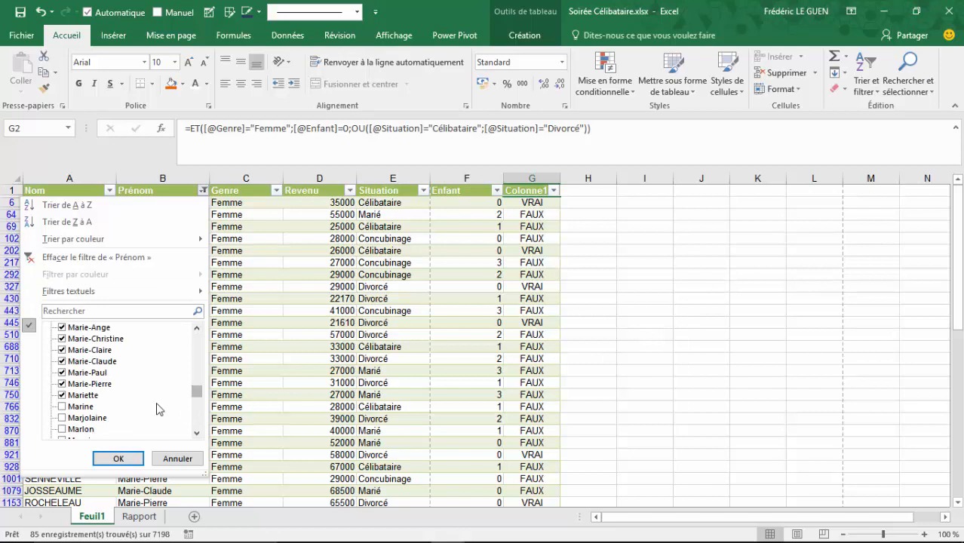
click(85, 406)
scroll(101, 409, up, 1)
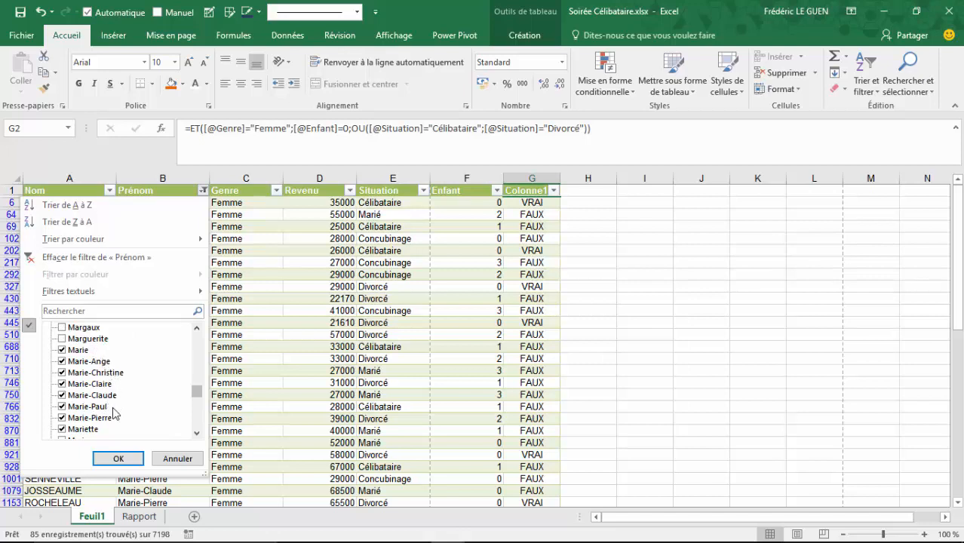
click(118, 458)
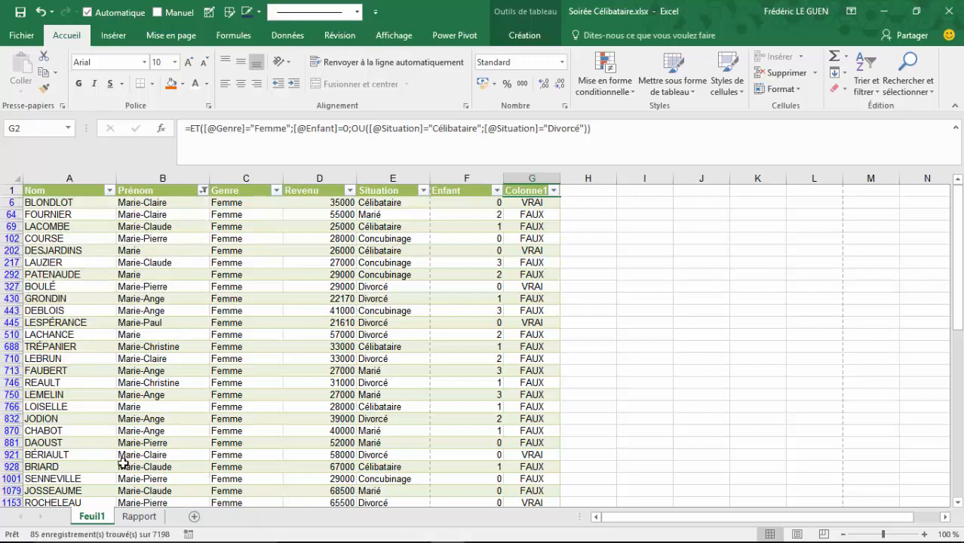
- Append a minus sign and a copy of the NB.SI.ENS expression, without its equals sign, to the B10 formula on Rapport
click(138, 517)
click(338, 300)
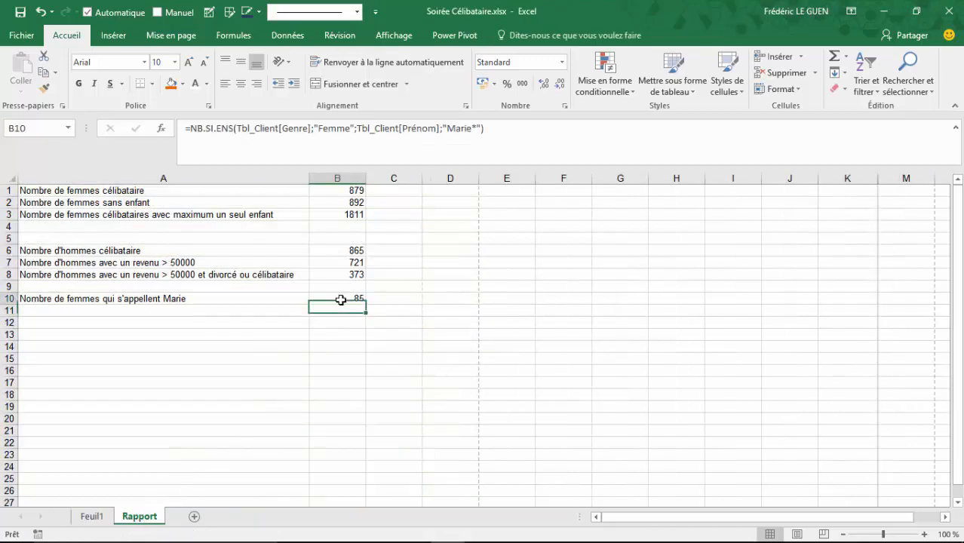
click(495, 129)
drag(495, 129, 170, 138)
key(ctrl+c)
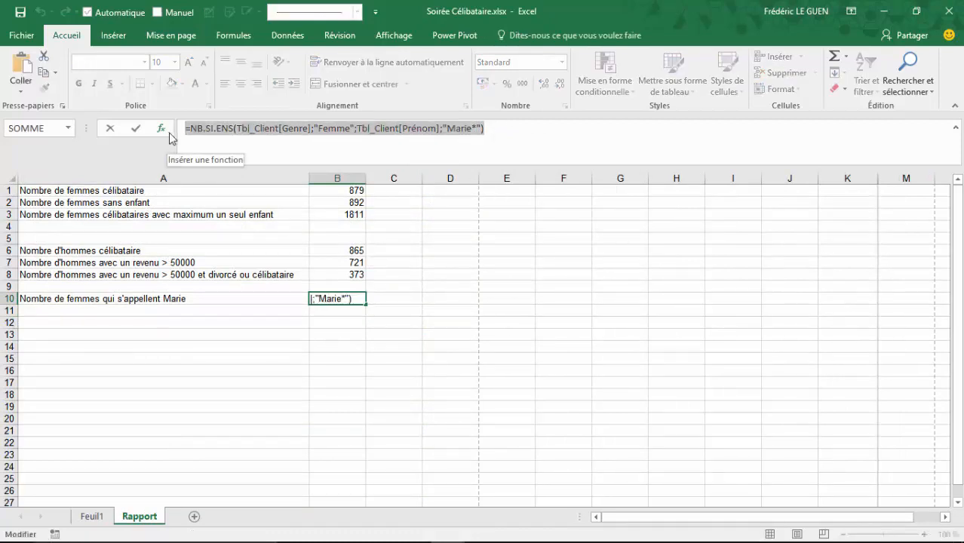
key(Escape)
click(502, 132)
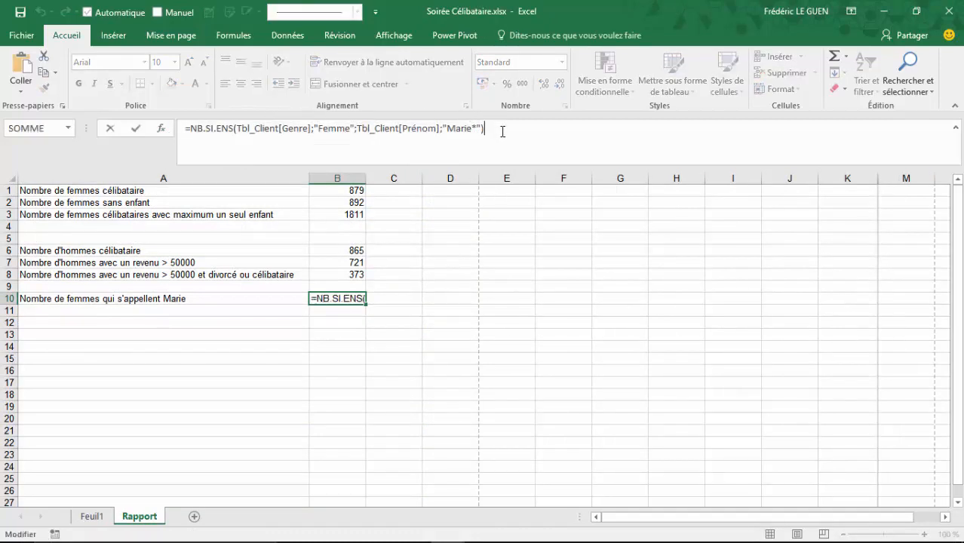
text(-)
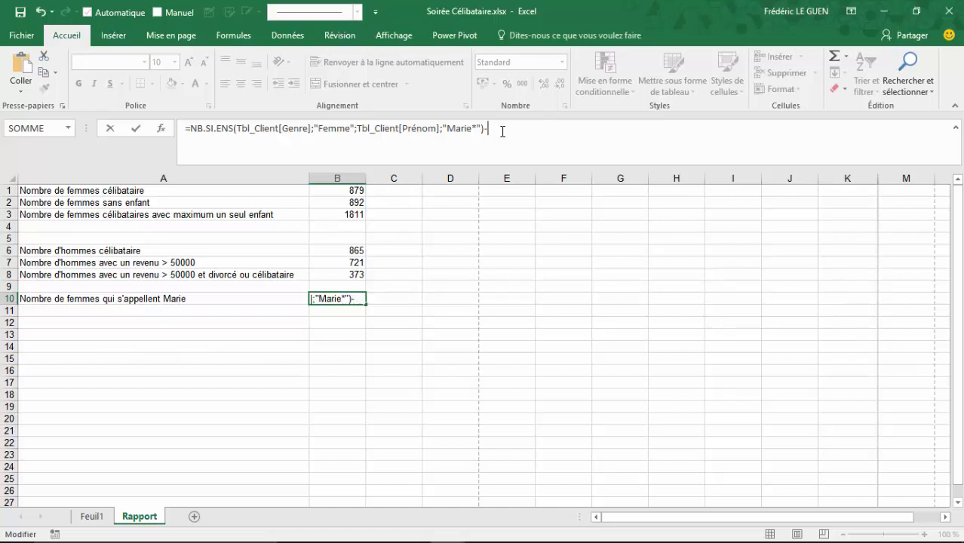
key(ctrl+v)
click(501, 131)
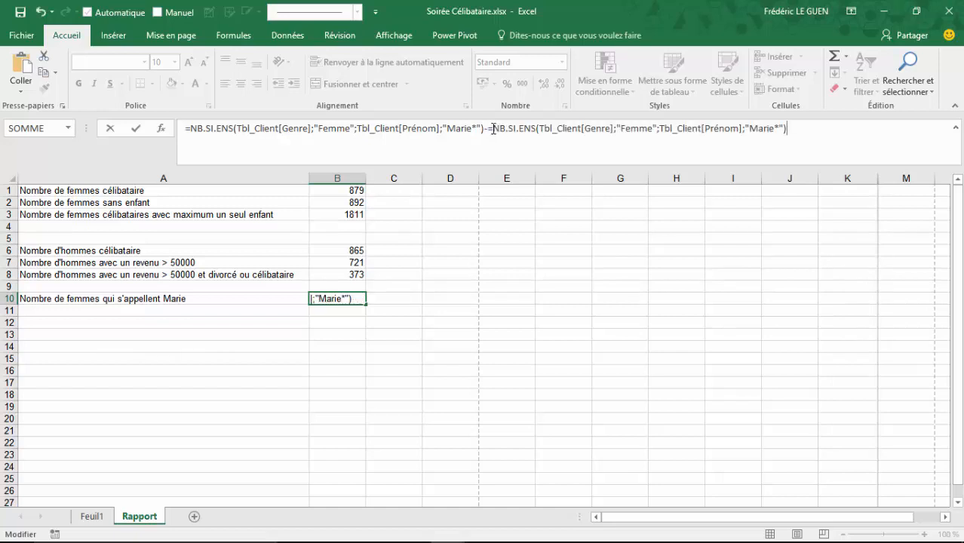
key(BackSpace)
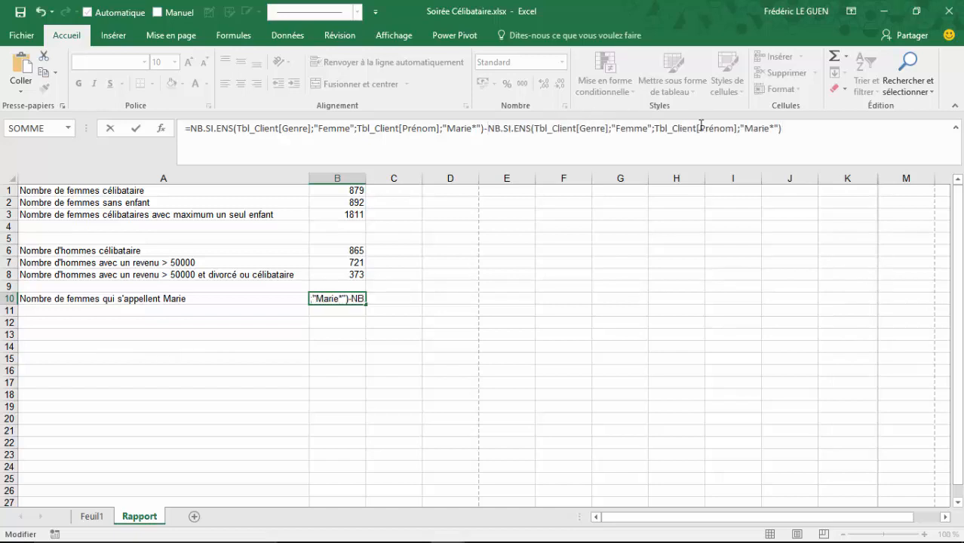
- Set the Prénom criterion of the subtracted NB.SI.ENS in B10 to "Mariette"
click(777, 128)
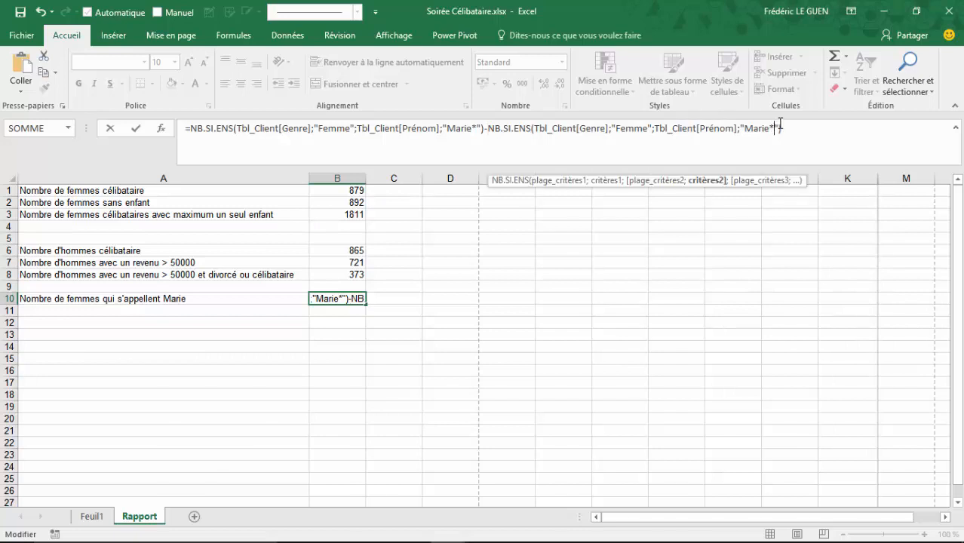
key(BackSpace)
text(tte)
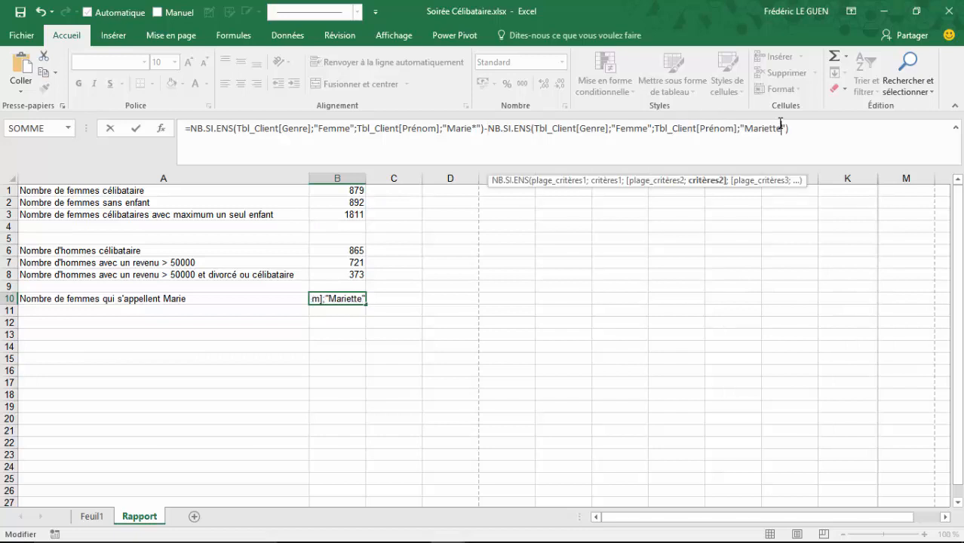
key(Return)
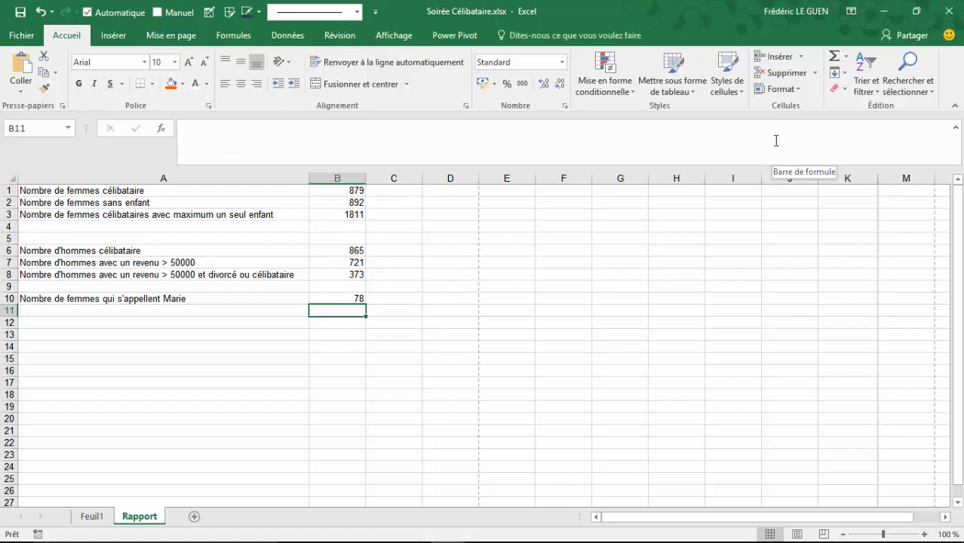
- Exclude Mariette from the Prénom filter on Feuil1 and return to the Rapport sheet
click(92, 516)
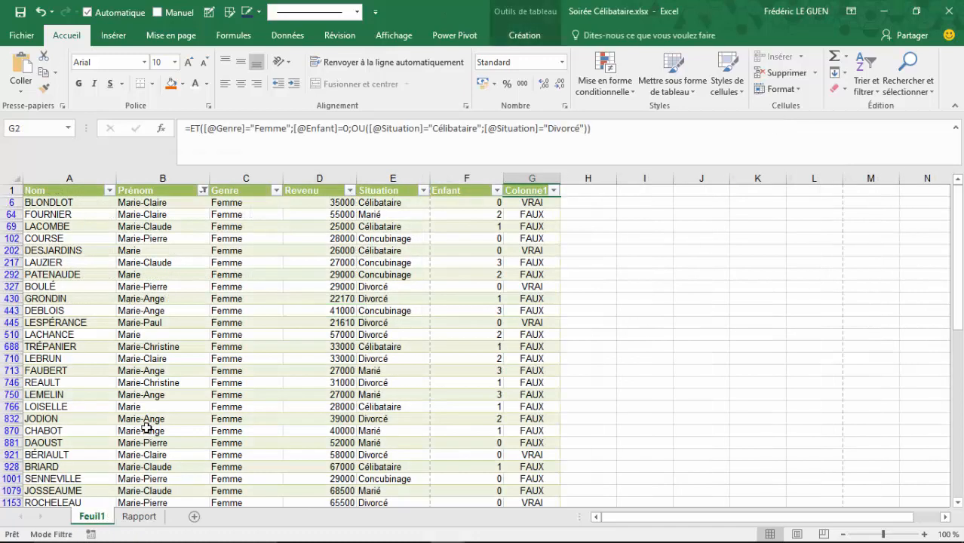
click(202, 190)
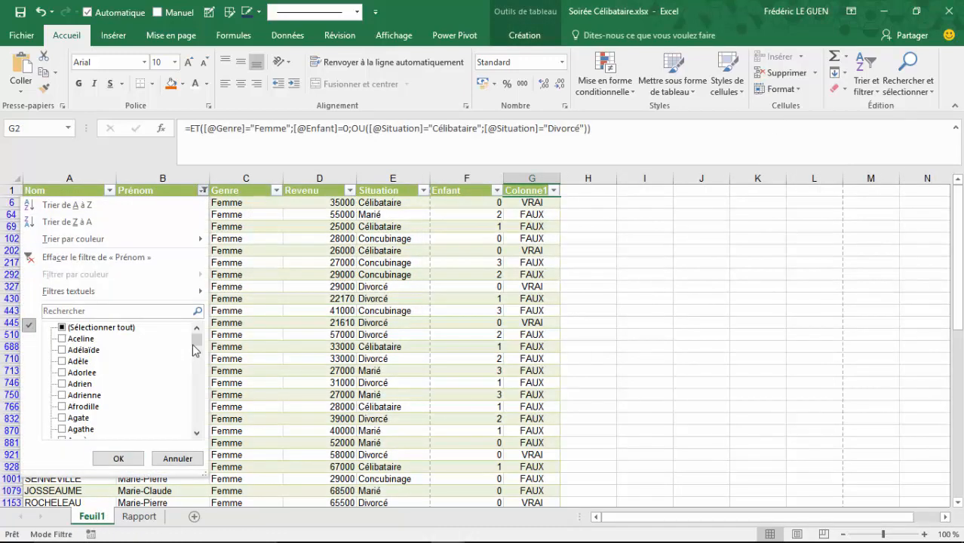
drag(195, 349, 195, 389)
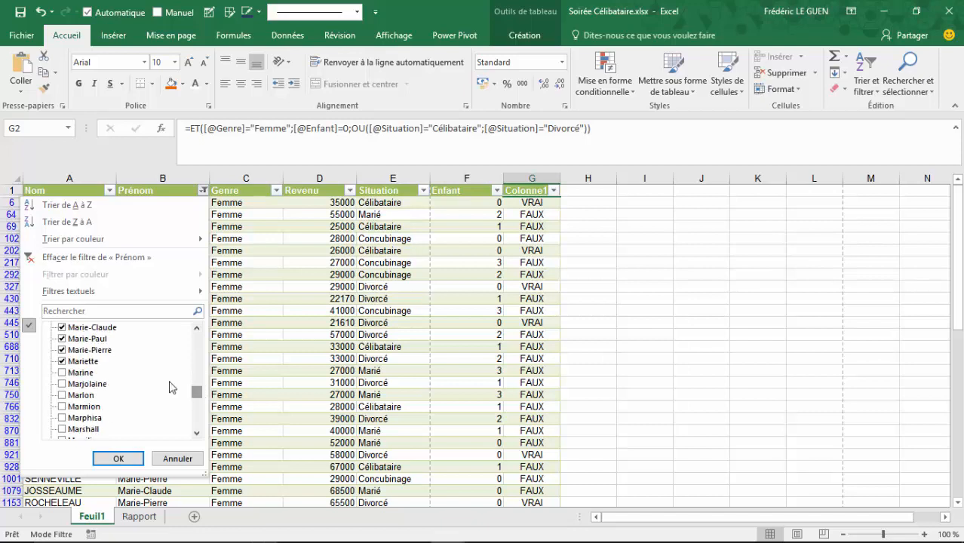
click(62, 361)
click(119, 457)
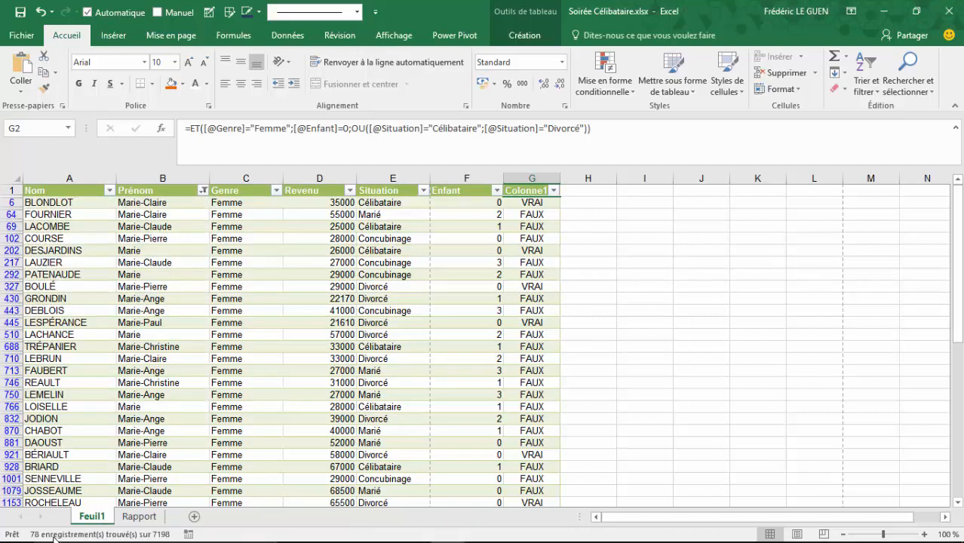
click(139, 516)
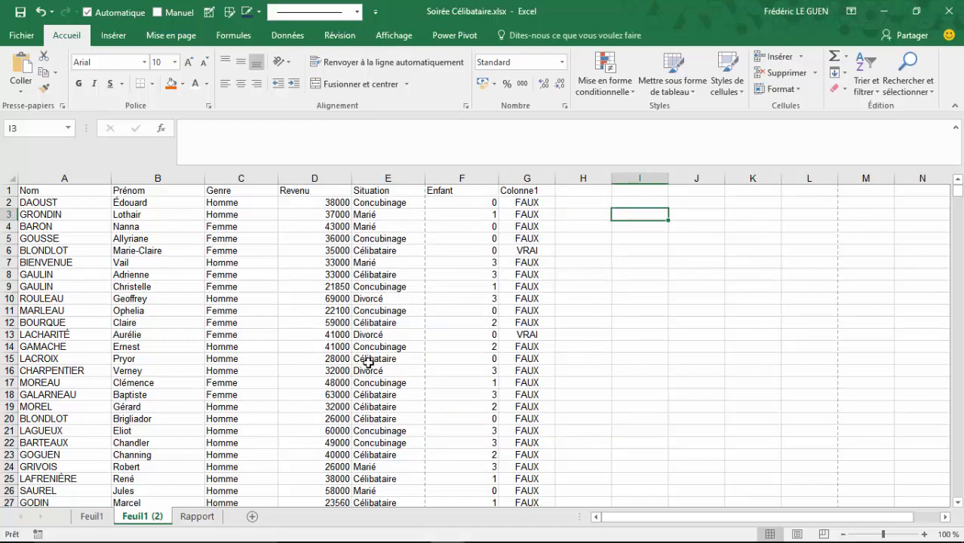
- Compare the Tbl_Client table and its design options on Feuil1 with the plain data range on Feuil1 (2)
click(92, 518)
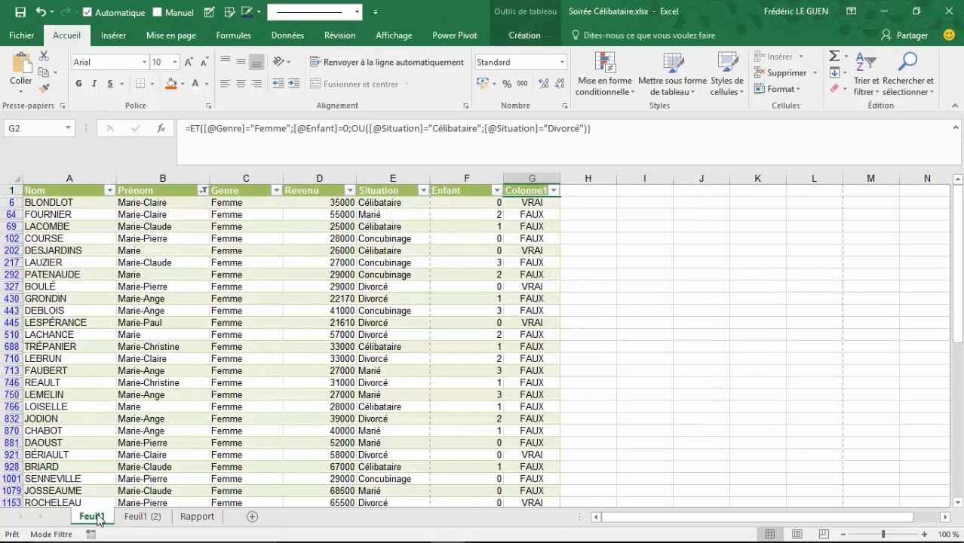
click(524, 36)
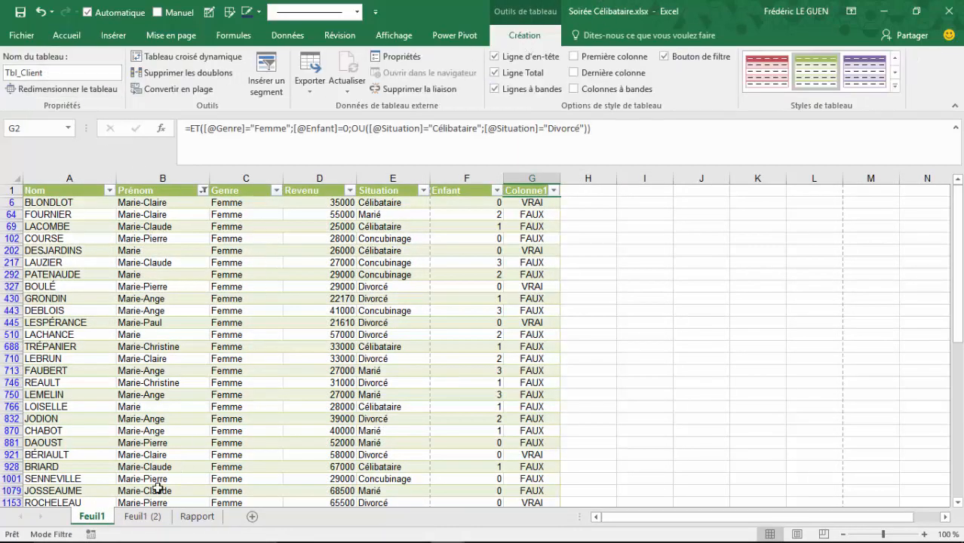
click(143, 516)
click(263, 213)
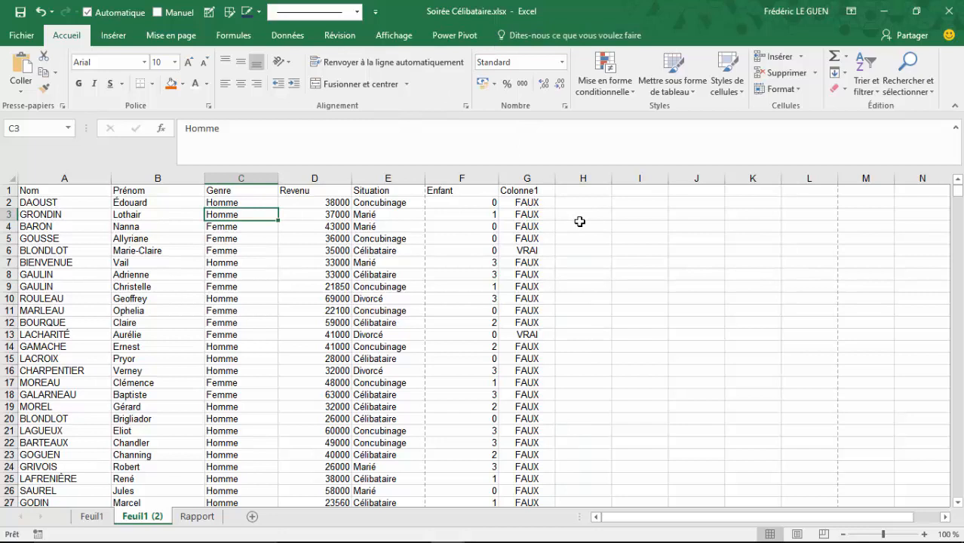
- Start an NB.SI.ENS formula in I4 of Feuil1 (2) with the absolute Genre range $C$2:$C$7199 and the criterion "Femme"
click(624, 225)
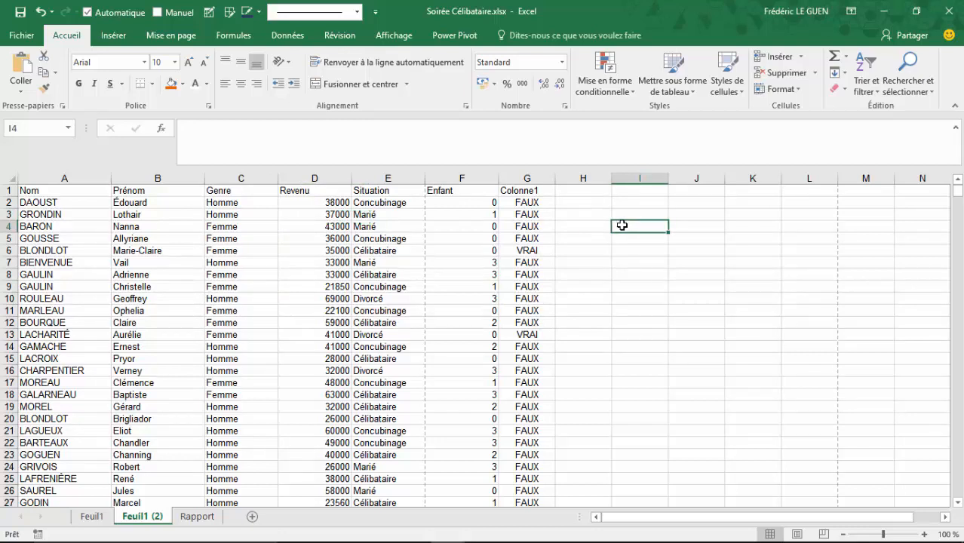
text(=)
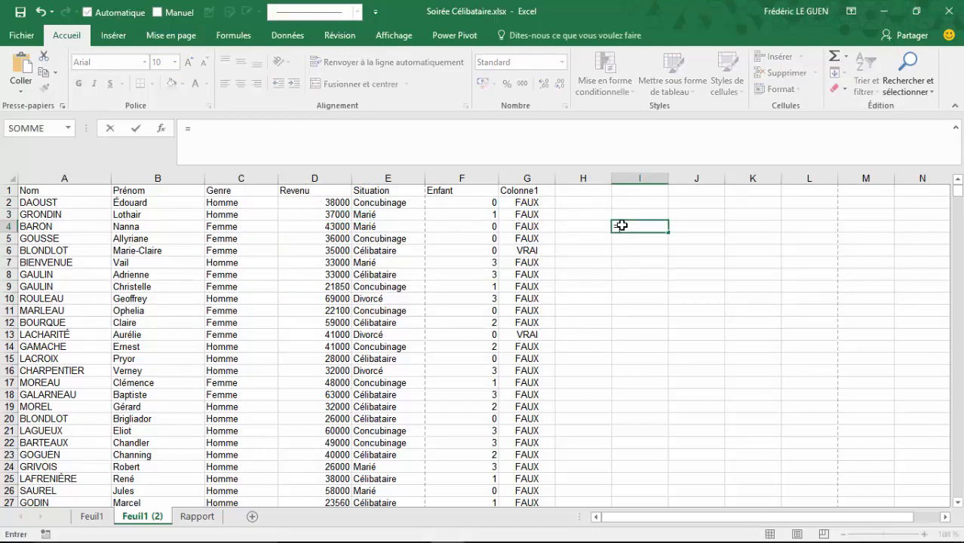
text(nb.si)
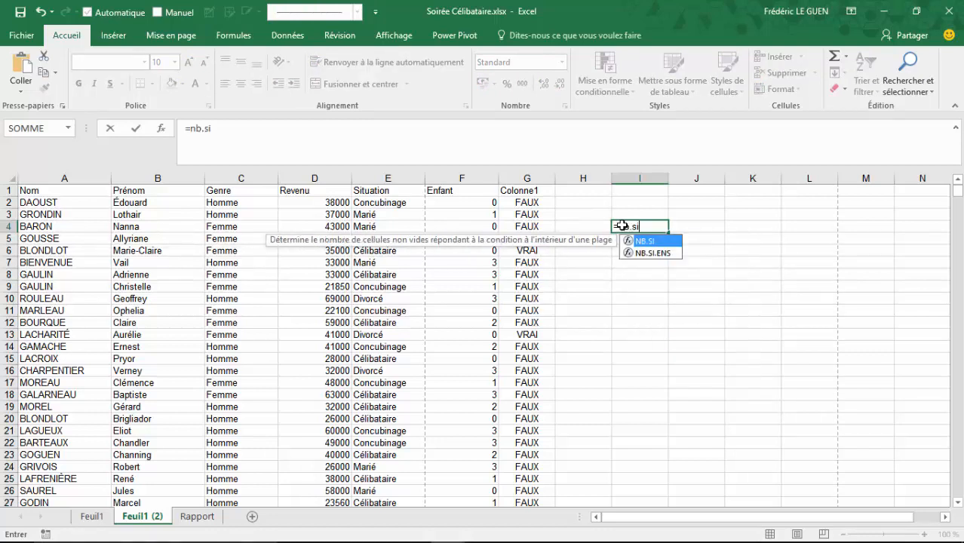
key(Down)
key(Tab)
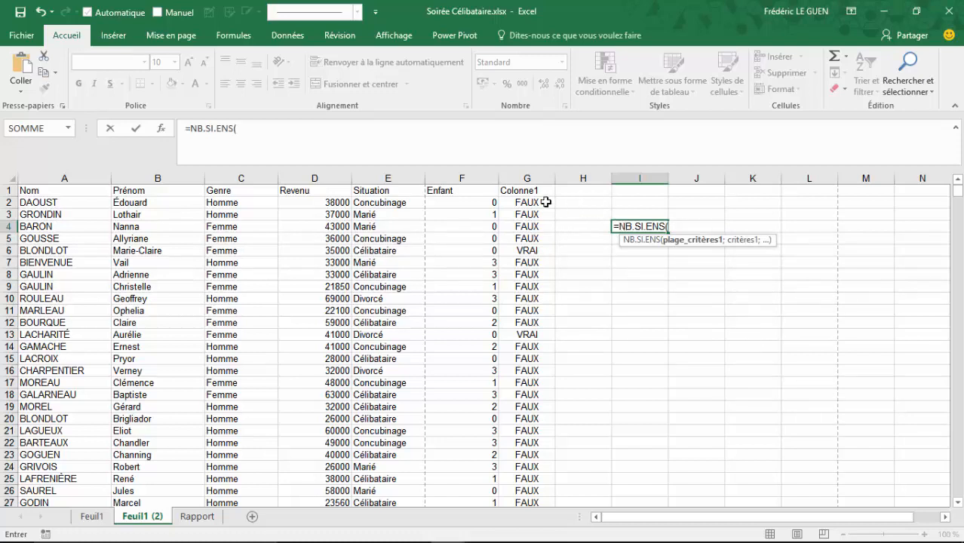
click(226, 203)
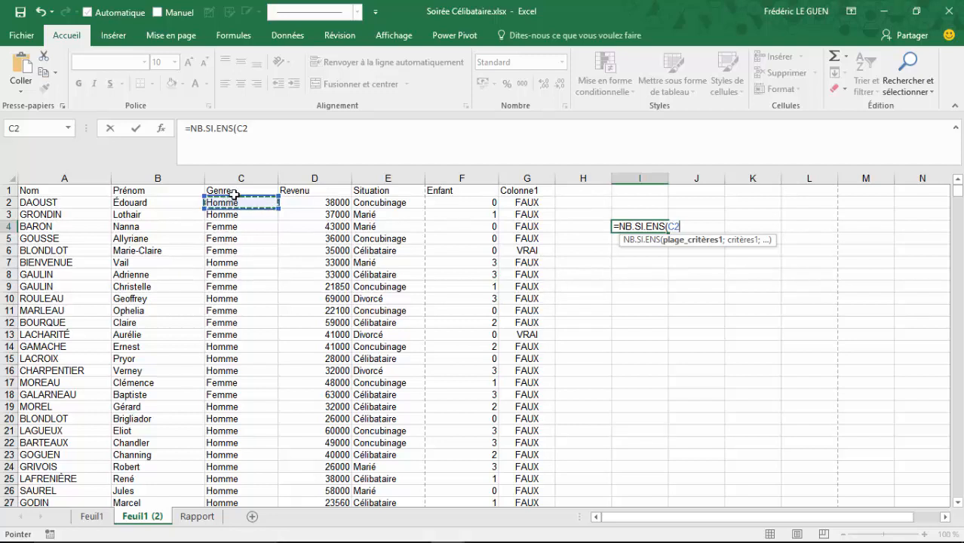
click(230, 176)
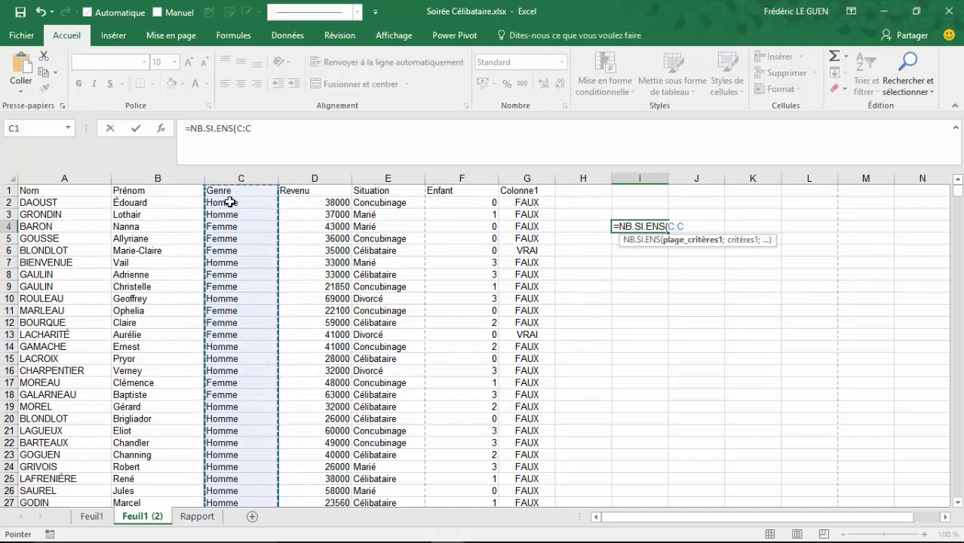
click(230, 202)
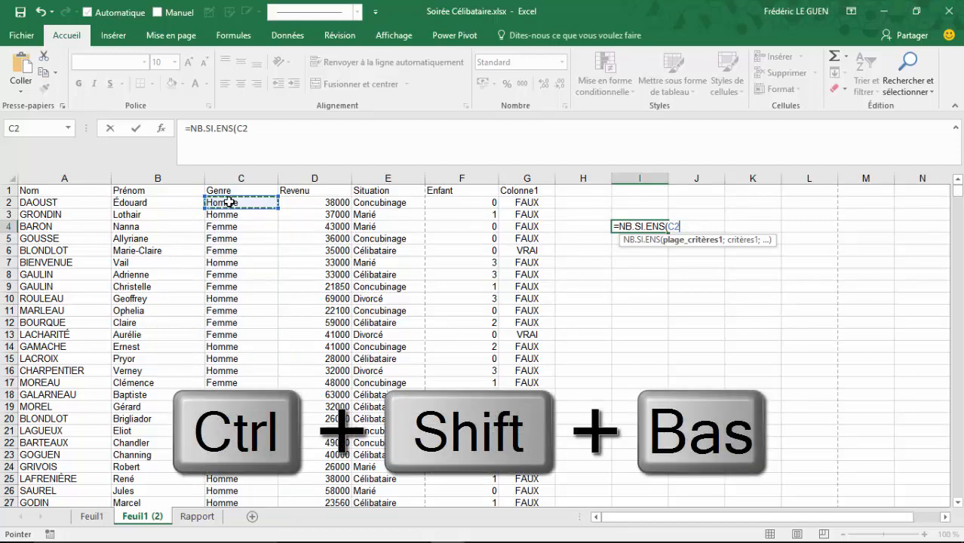
key(ctrl+shift+Down)
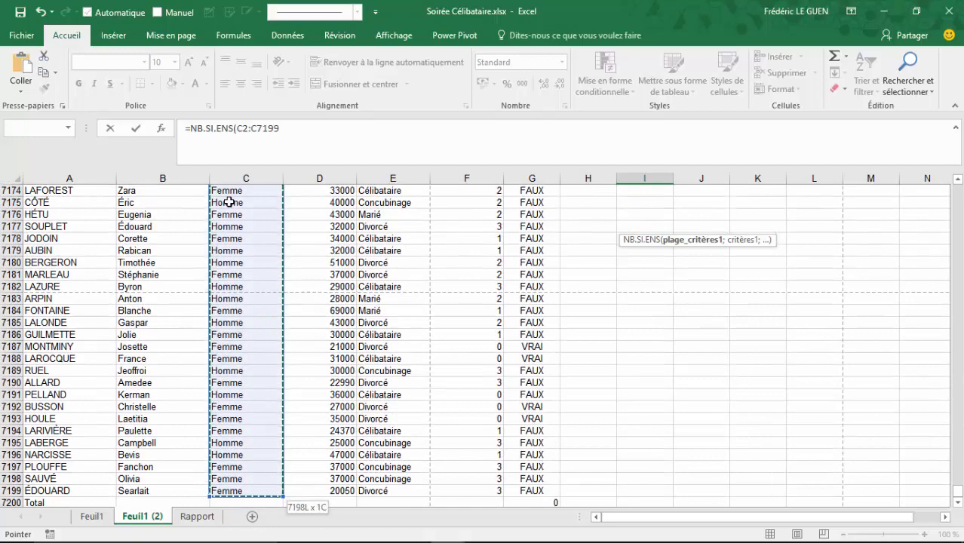
key(F4)
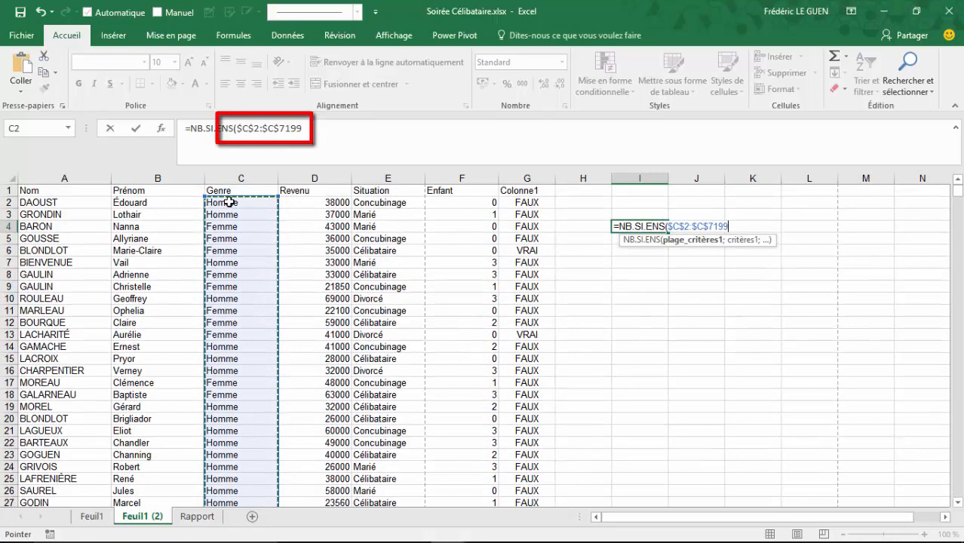
text(;)
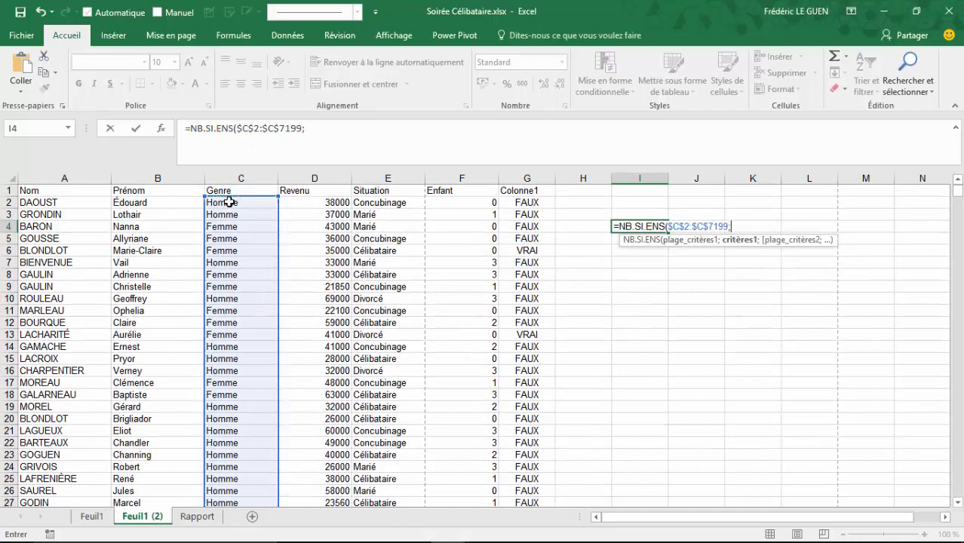
text("Femme";)
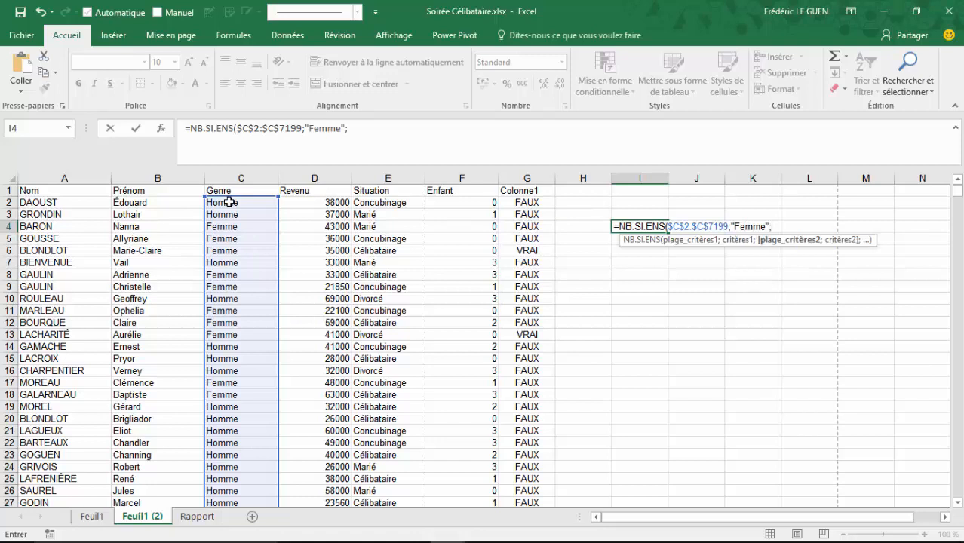
- Complete the I4 formula with the absolute Situation range $E$1:$E$7199 and the criterion "Célibataire"
click(397, 191)
key(ctrl+shift+Down)
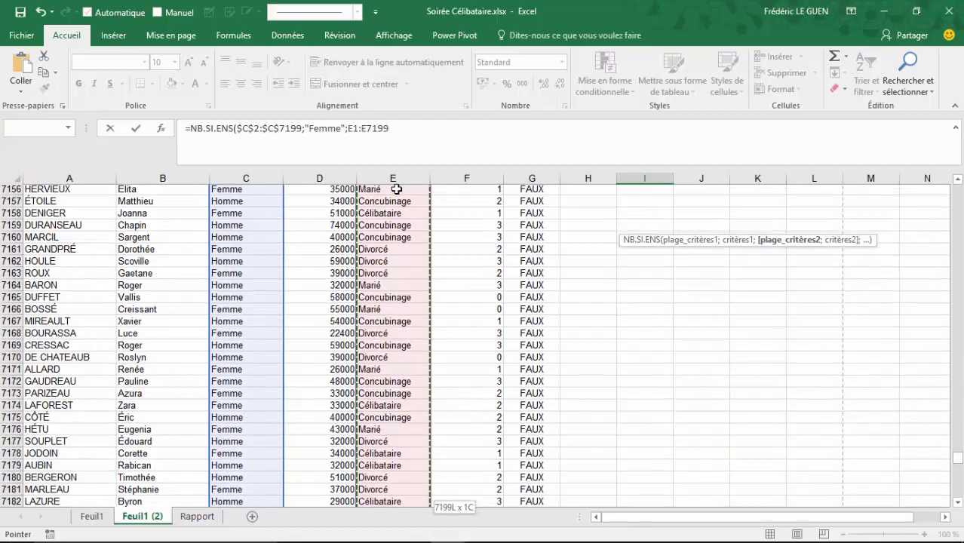
key(F4)
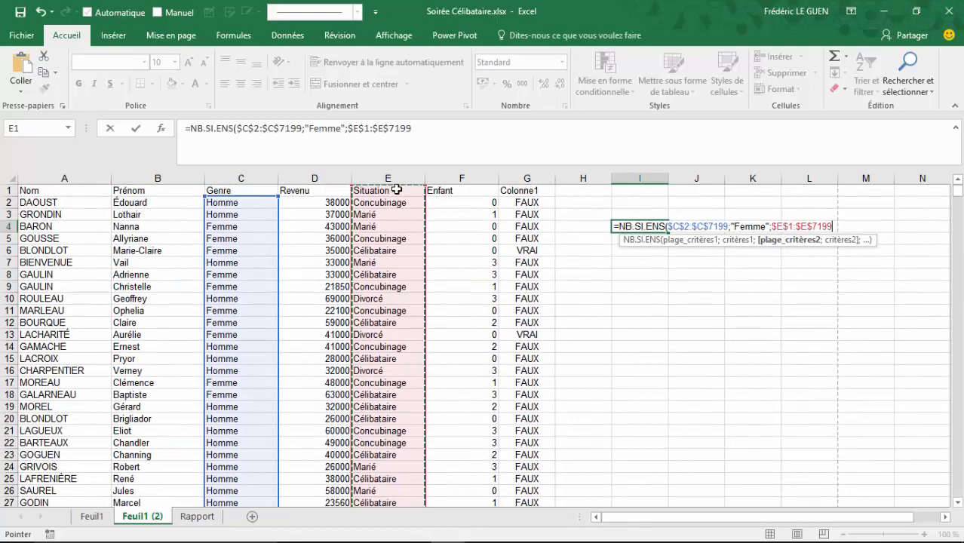
text(;)
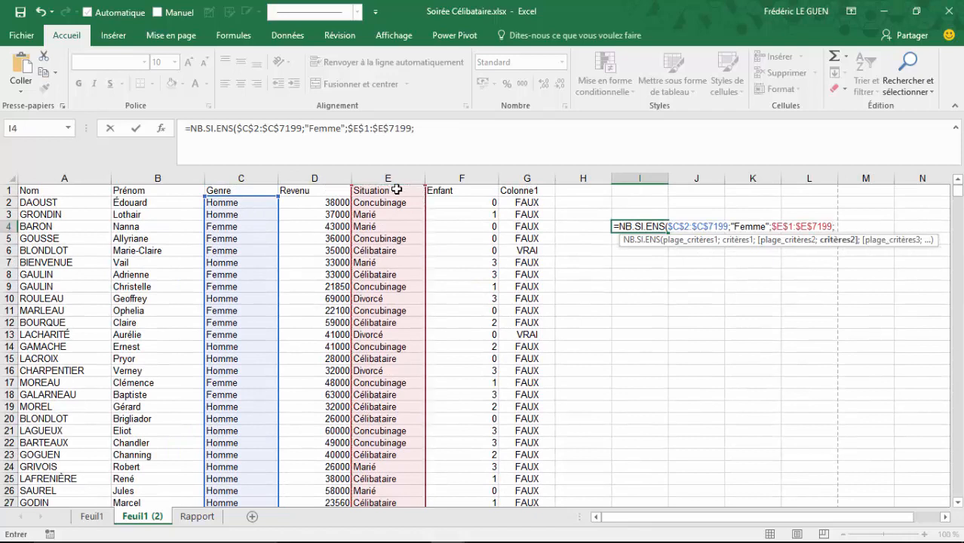
text("Célibataire"))
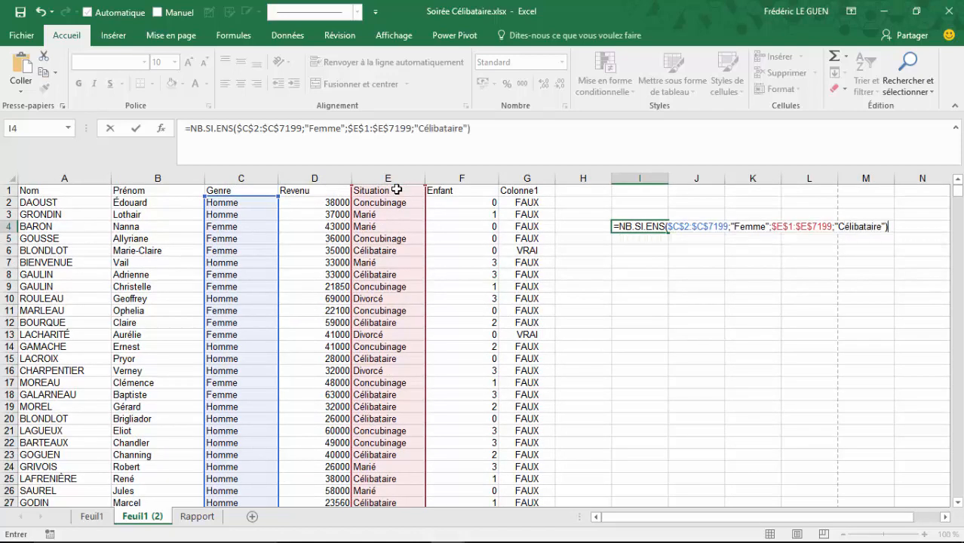
key(Return)
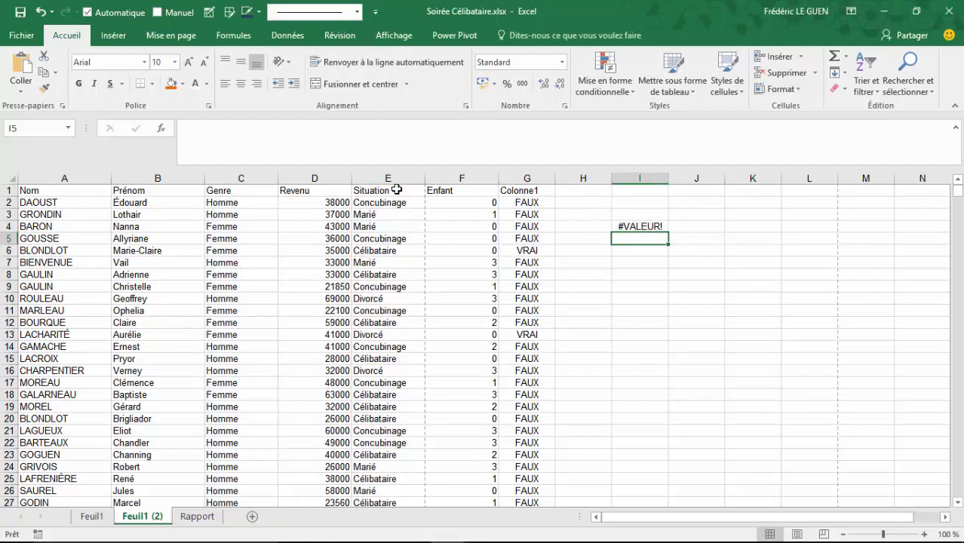
- Review the ranges in the I4 formula and compare them with the Genre and Situation table columns selected on Feuil1
click(631, 229)
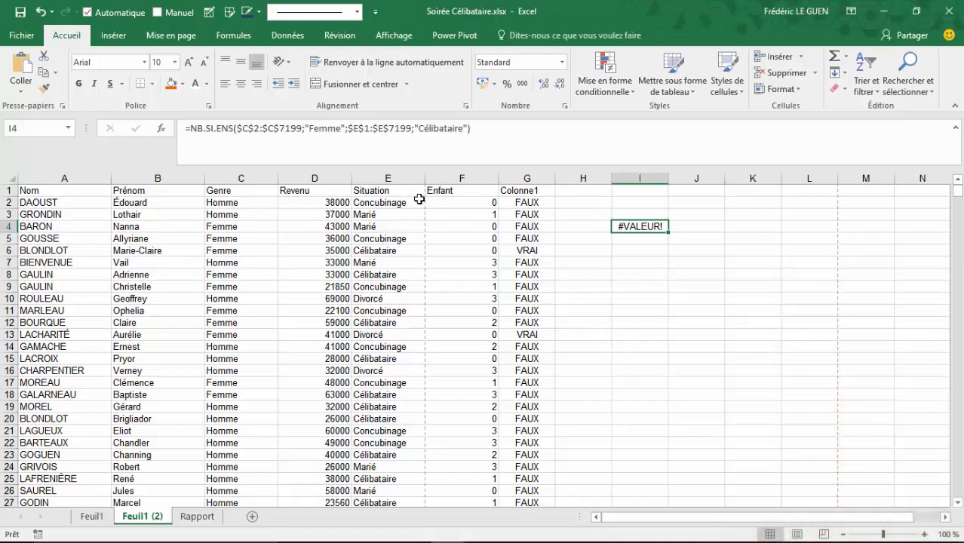
click(92, 518)
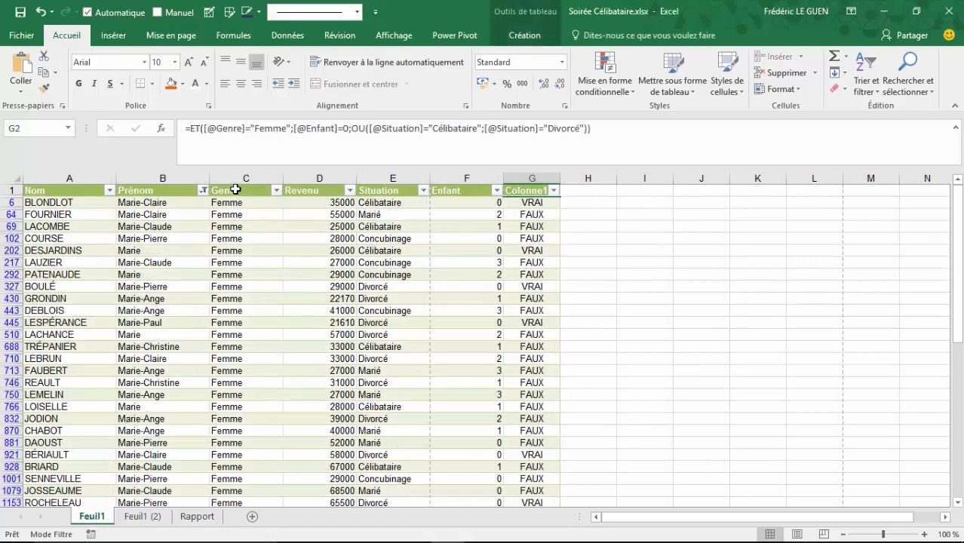
click(234, 185)
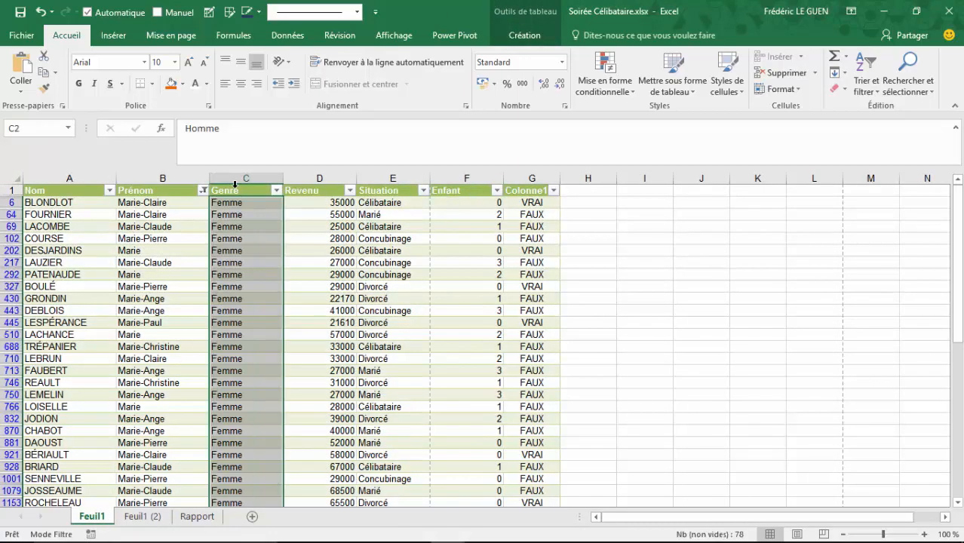
click(390, 186)
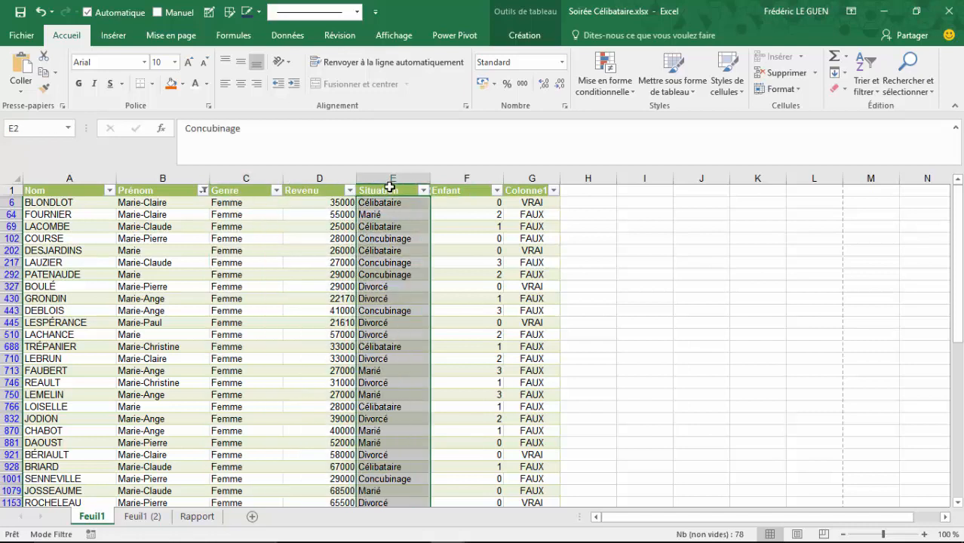